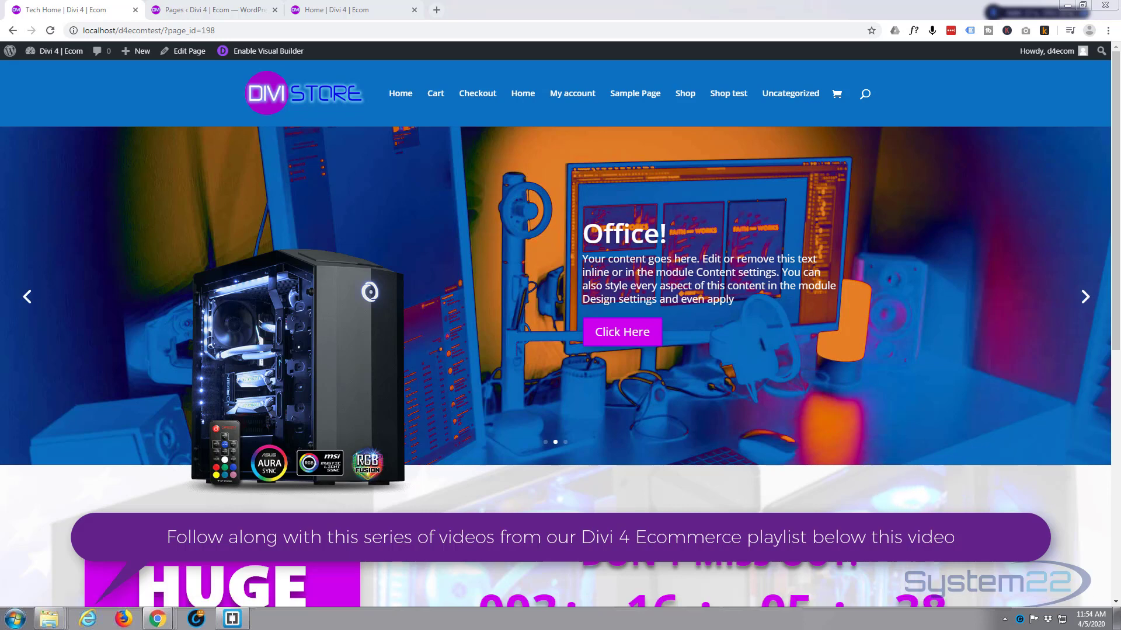
# Scroll to the countdown section and open the Tech Home page in the Visual Builder
pyautogui.moveTo(1115, 309); pyautogui.dragTo(1055, 426)
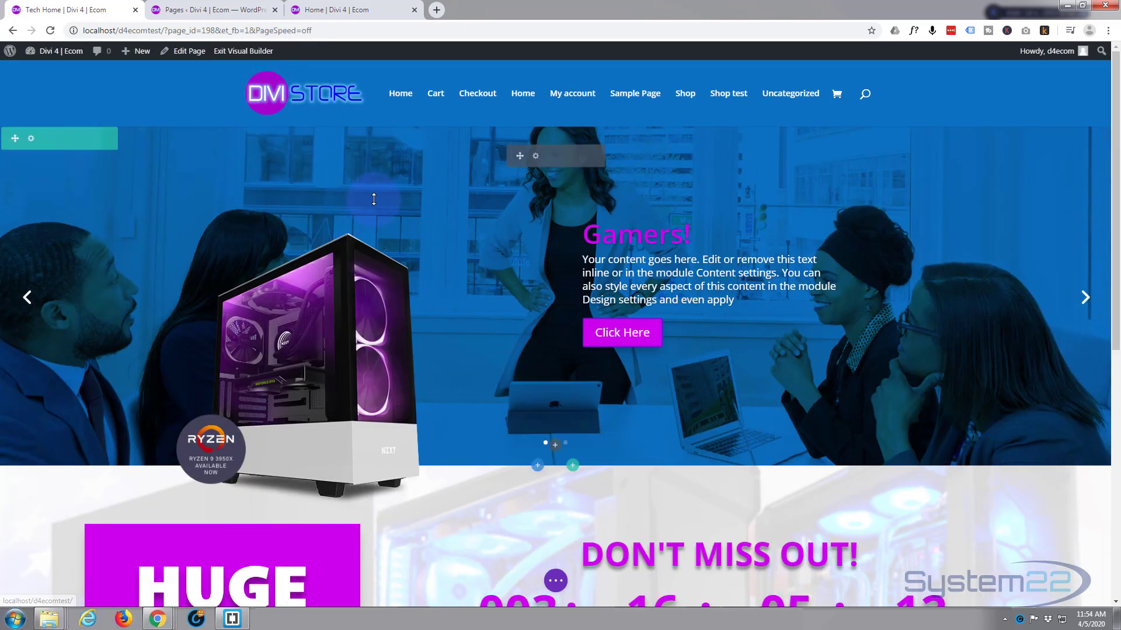
# Delete the old countdown section and add a new Regular section below the slider
pyautogui.scroll(-3, 377, 198)
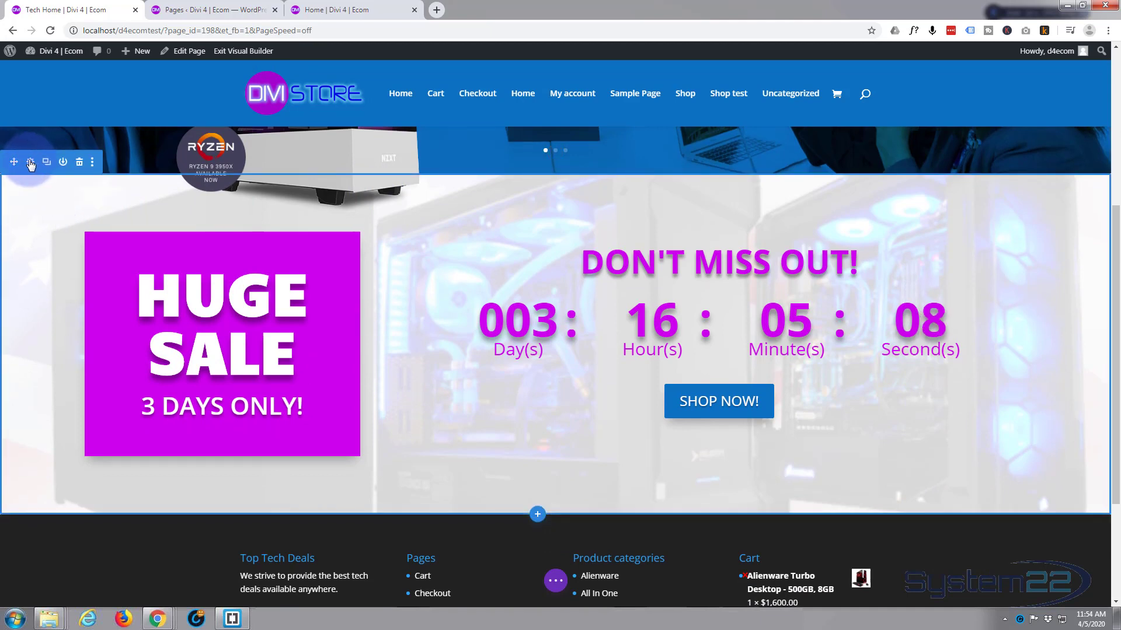
pyautogui.click(79, 163)
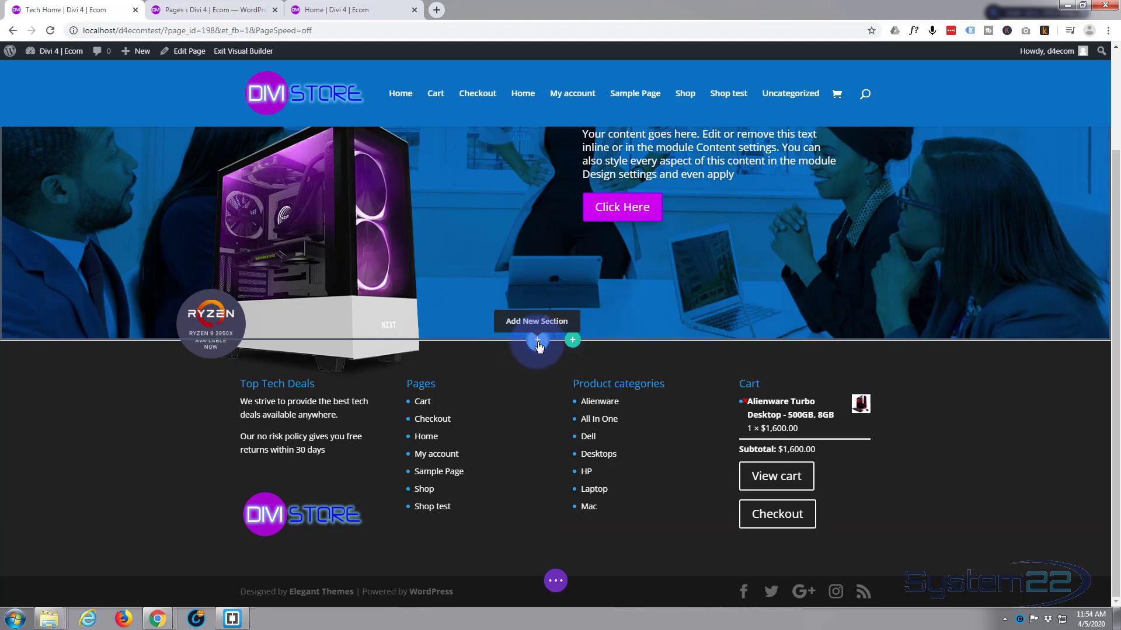
pyautogui.click(537, 340)
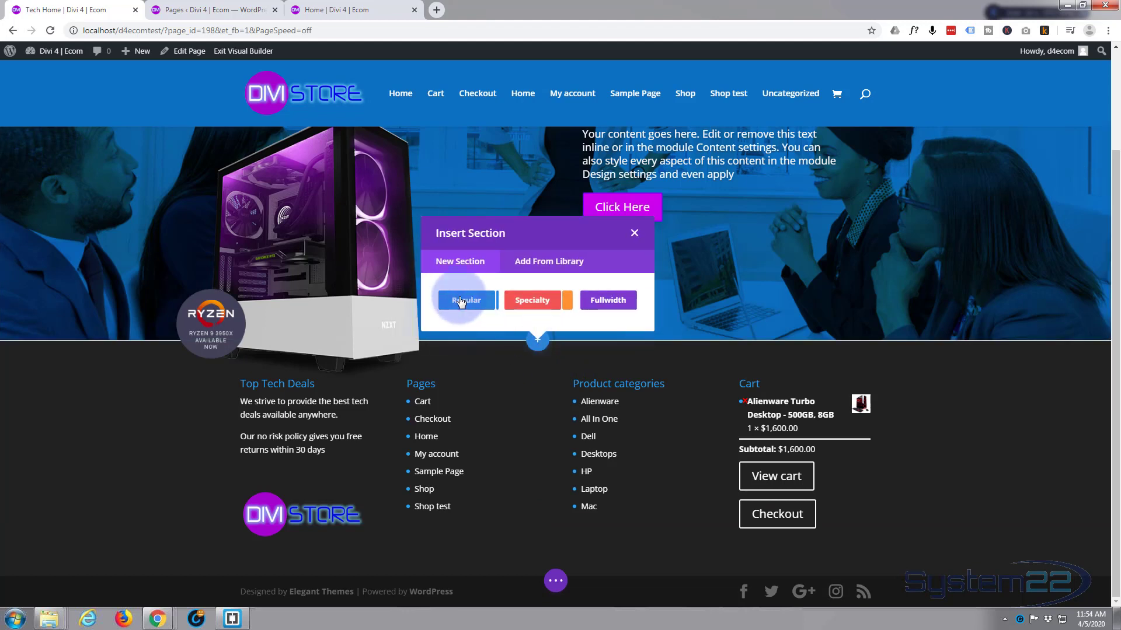
pyautogui.click(461, 301)
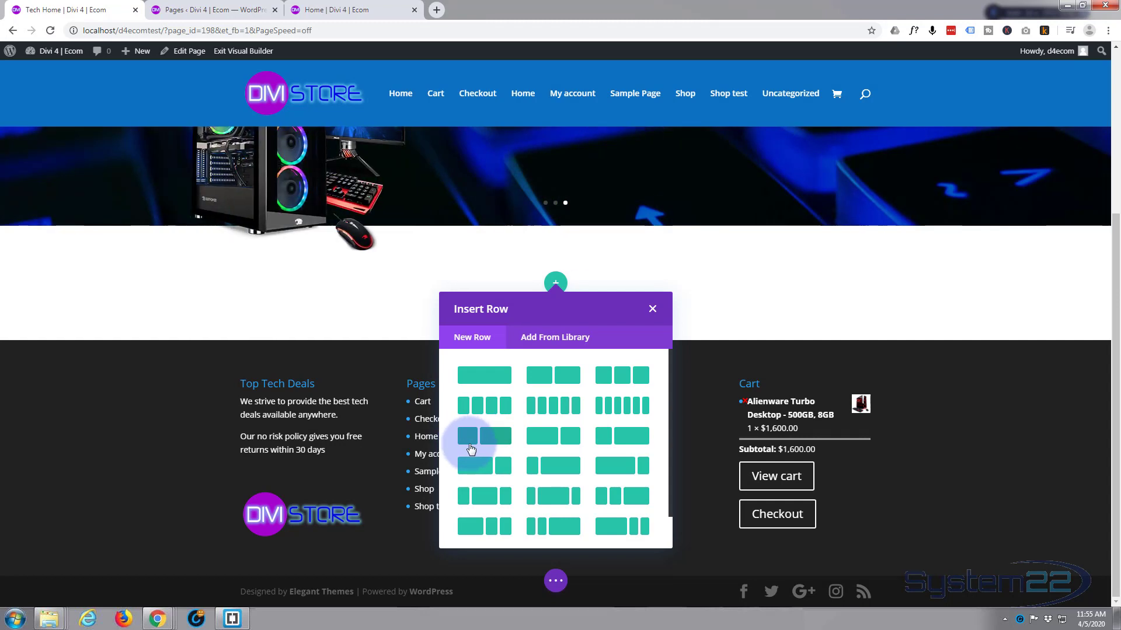
# Insert a two-column row with a narrower left column and put a Text module in it
pyautogui.click(467, 441)
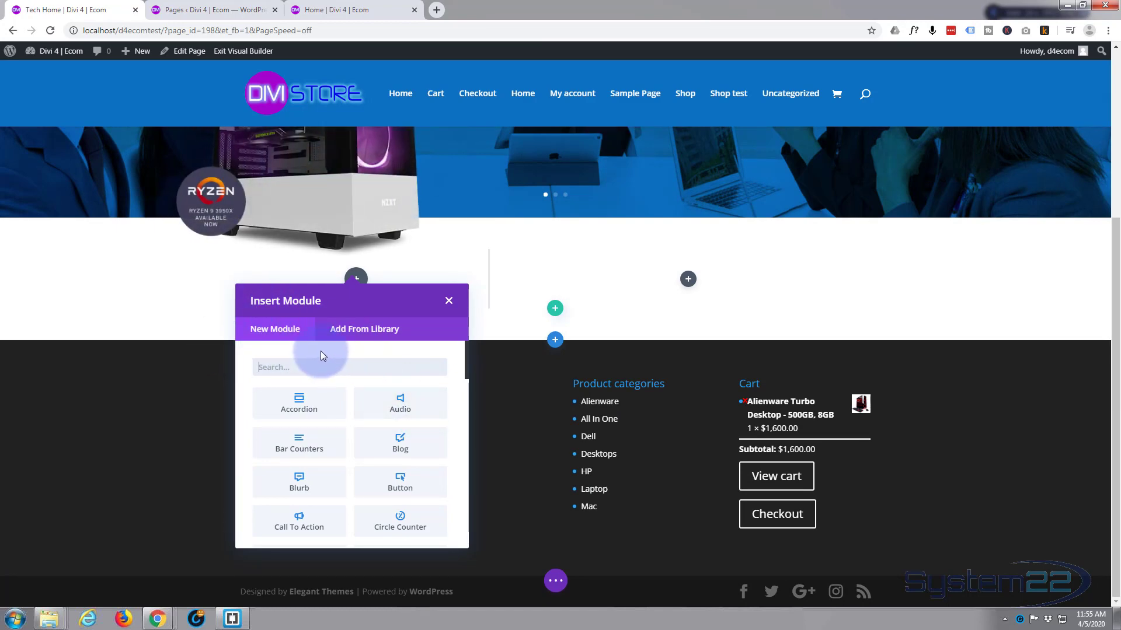
pyautogui.scroll(-3, 321, 352)
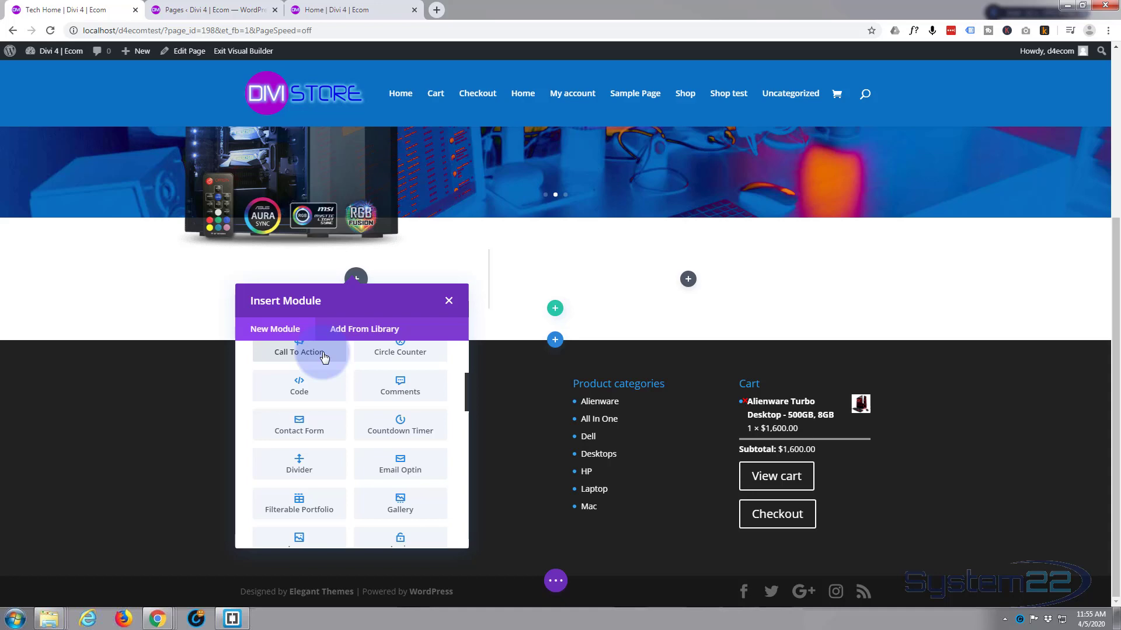
pyautogui.scroll(-2, 341, 407)
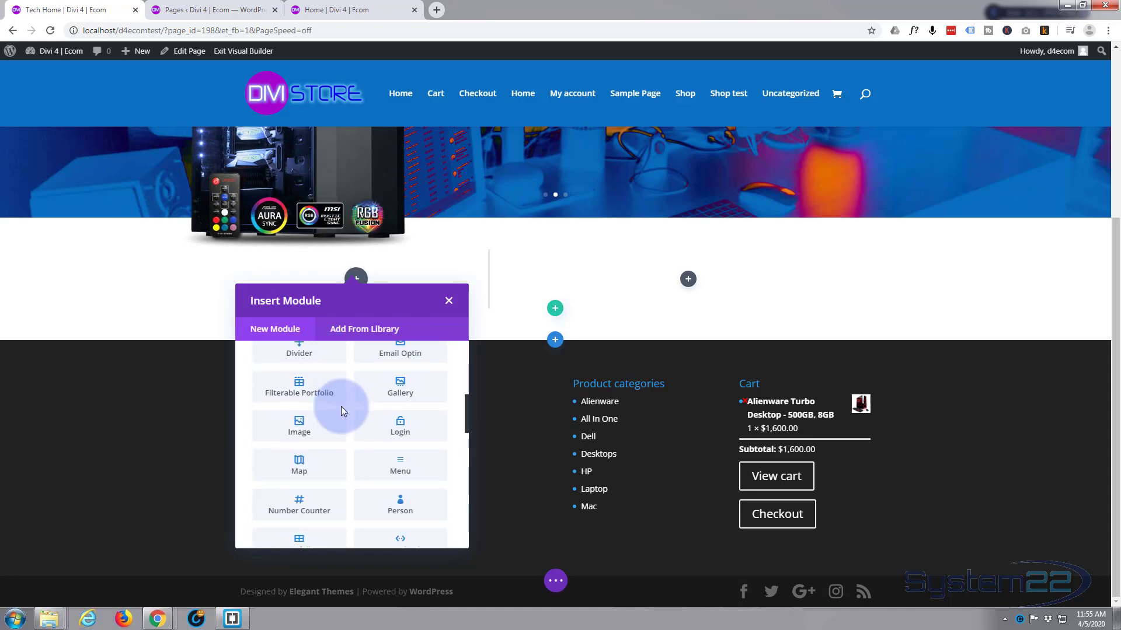
pyautogui.scroll(-5, 341, 406)
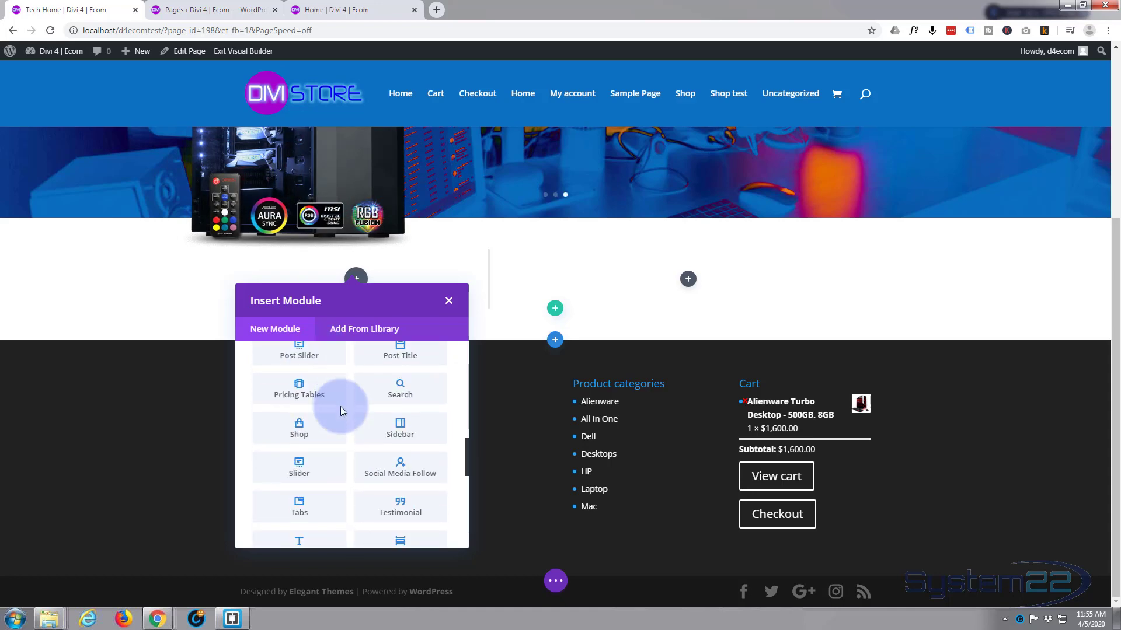
pyautogui.scroll(-2, 341, 406)
pyautogui.scroll(-3, 341, 412)
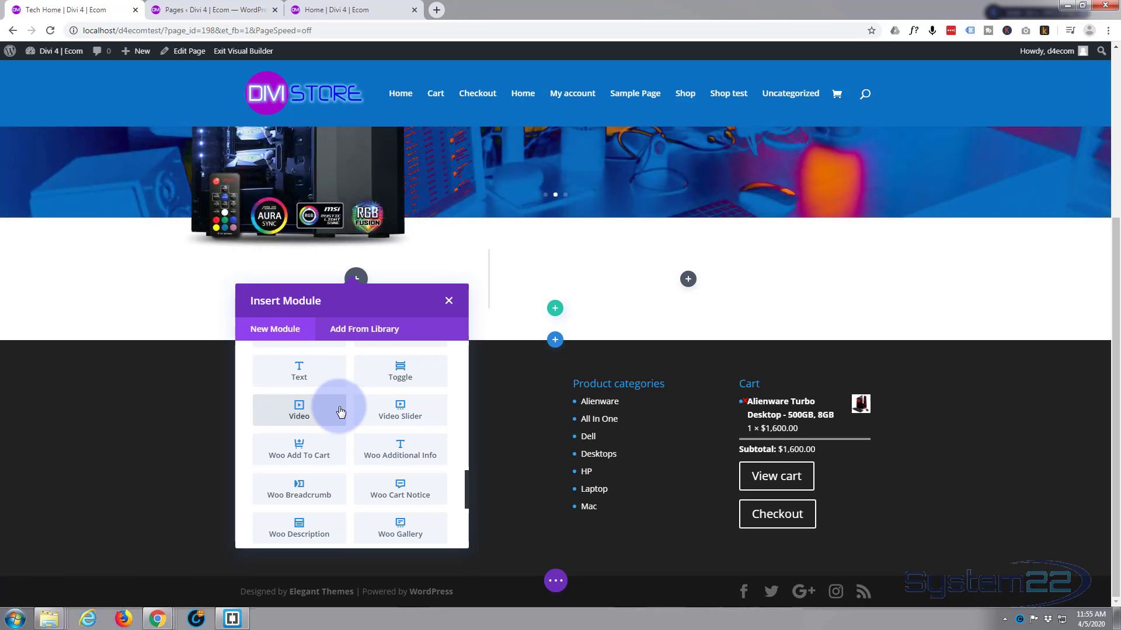
pyautogui.click(299, 371)
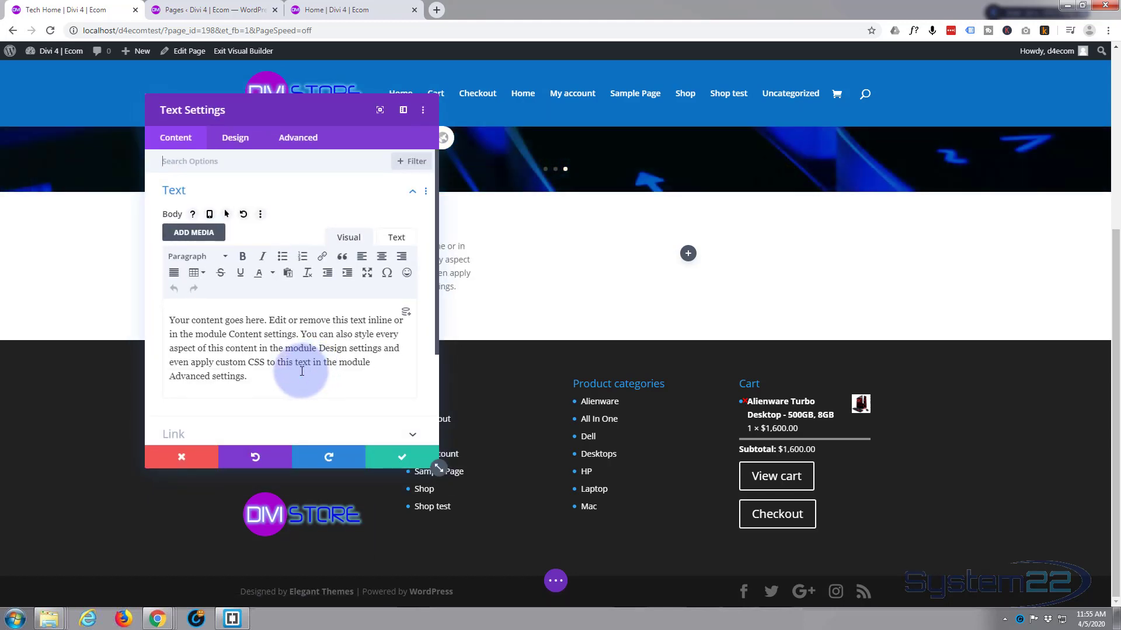
# Replace the placeholder text with 'huge sale' and '3 days only!' on a second line
pyautogui.moveTo(325, 375); pyautogui.dragTo(127, 316)
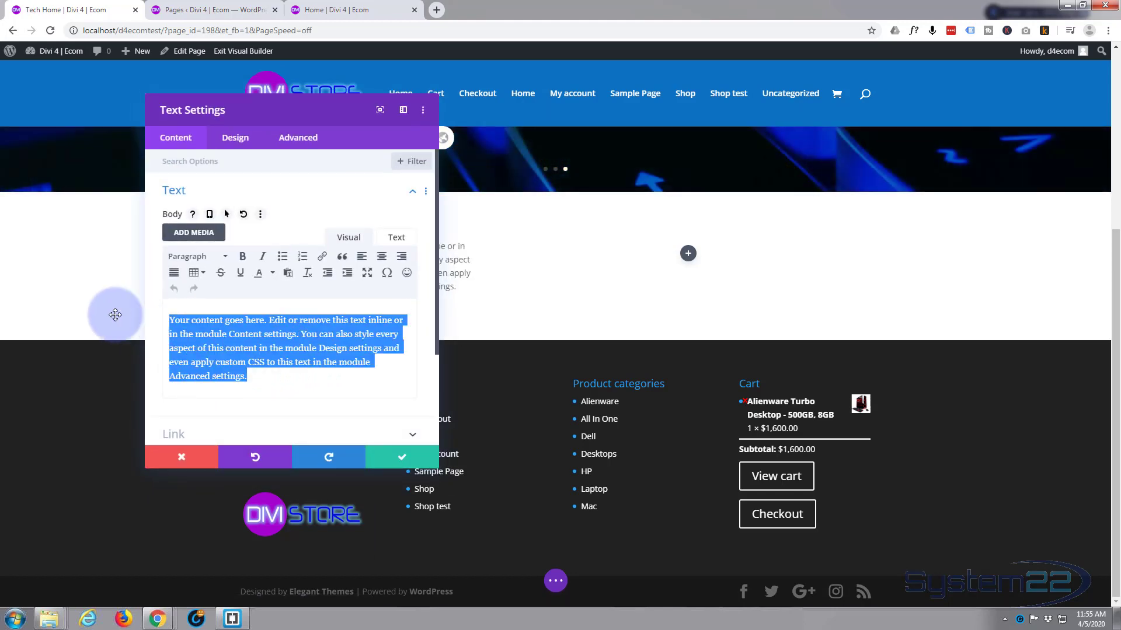
pyautogui.write('hu')
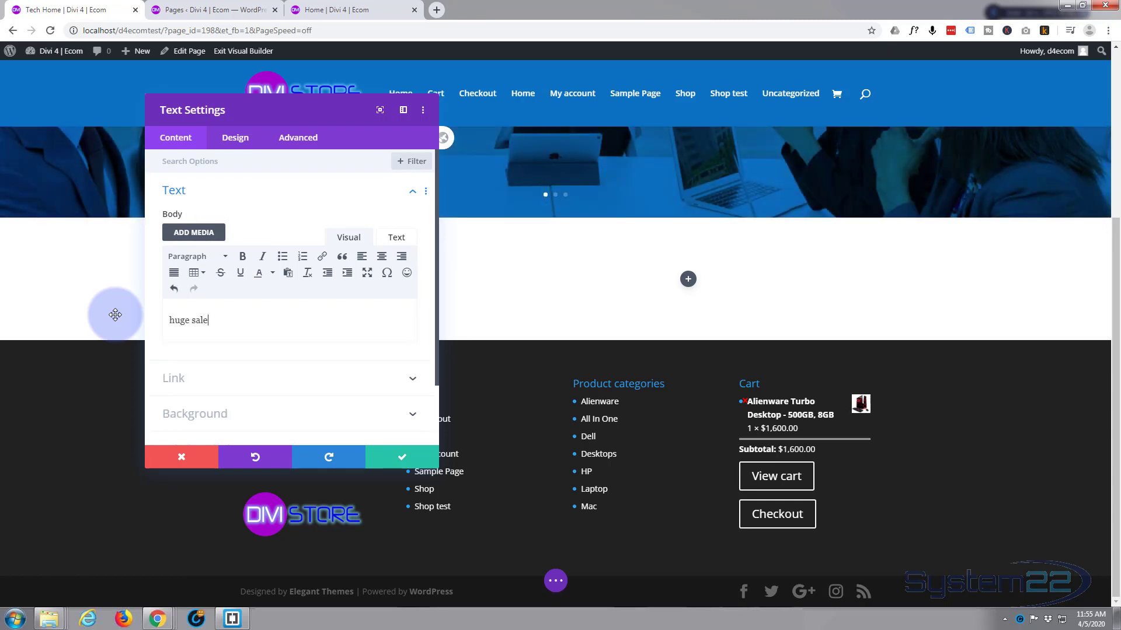
pyautogui.write('ge sale')
pyautogui.press('Return')
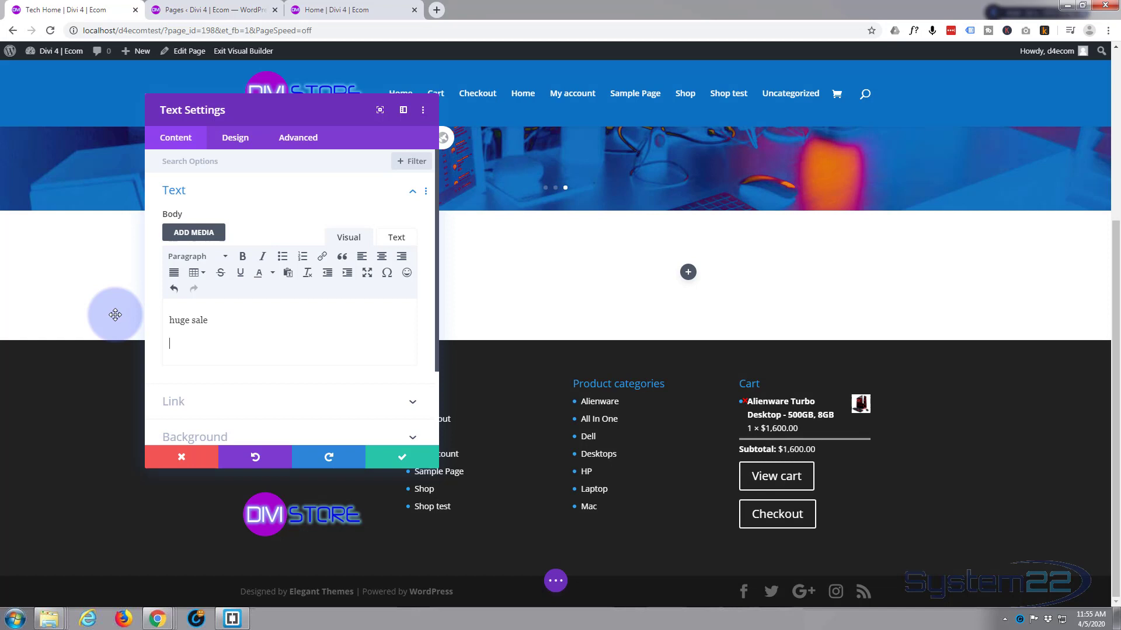
pyautogui.write('3 days only!')
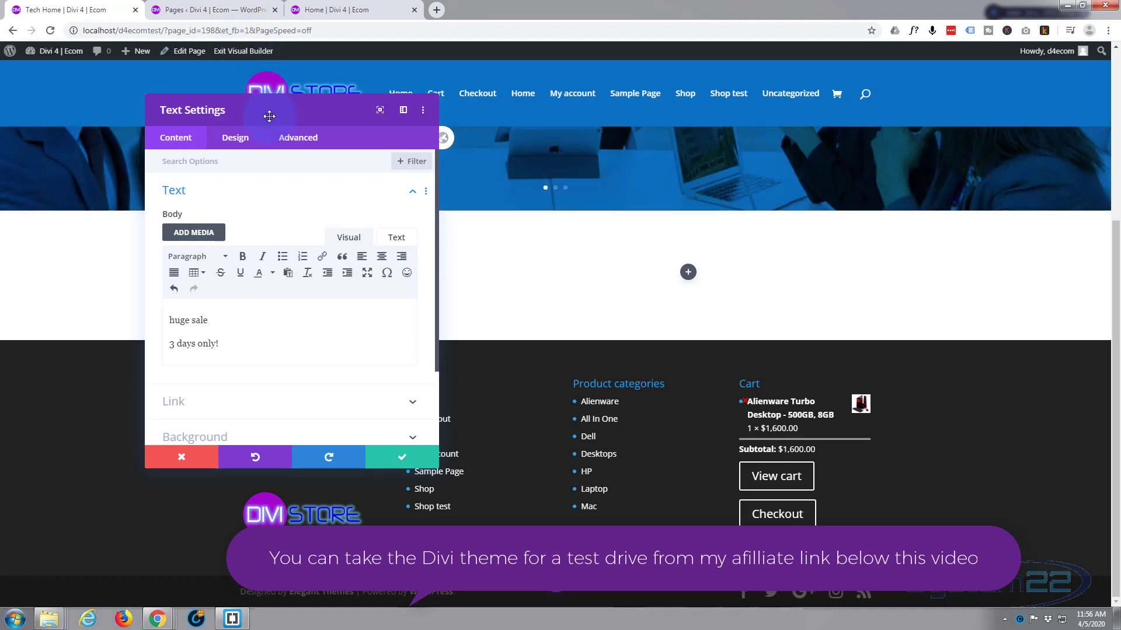
pyautogui.moveTo(222, 110); pyautogui.dragTo(629, 139)
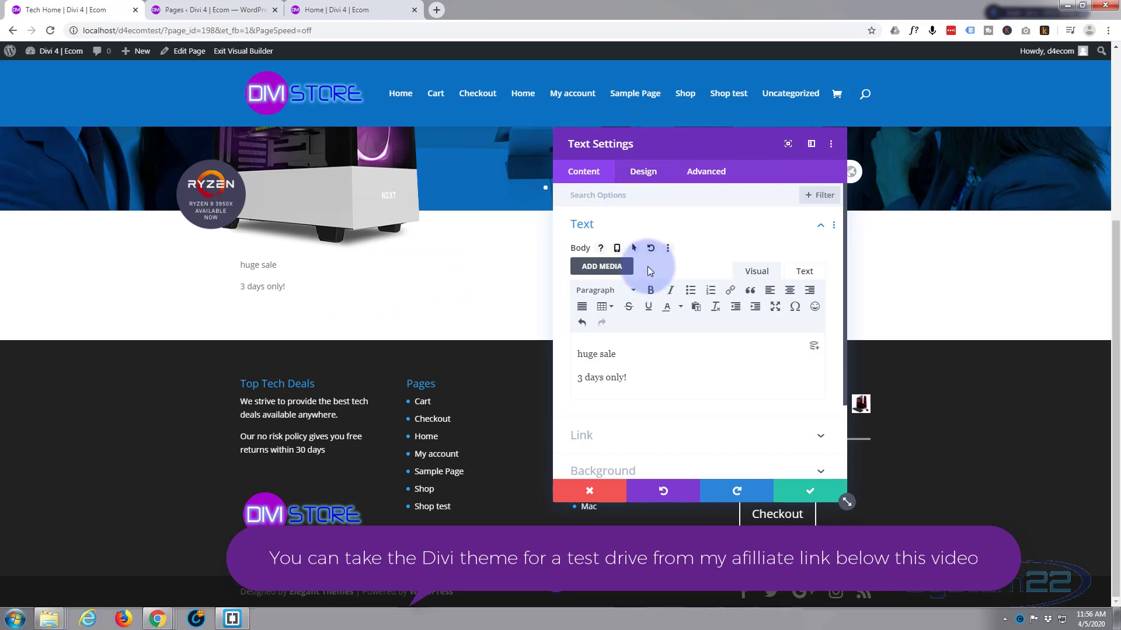
# Give the Text module a #cd00ed magenta background colour
pyautogui.scroll(-2, 649, 264)
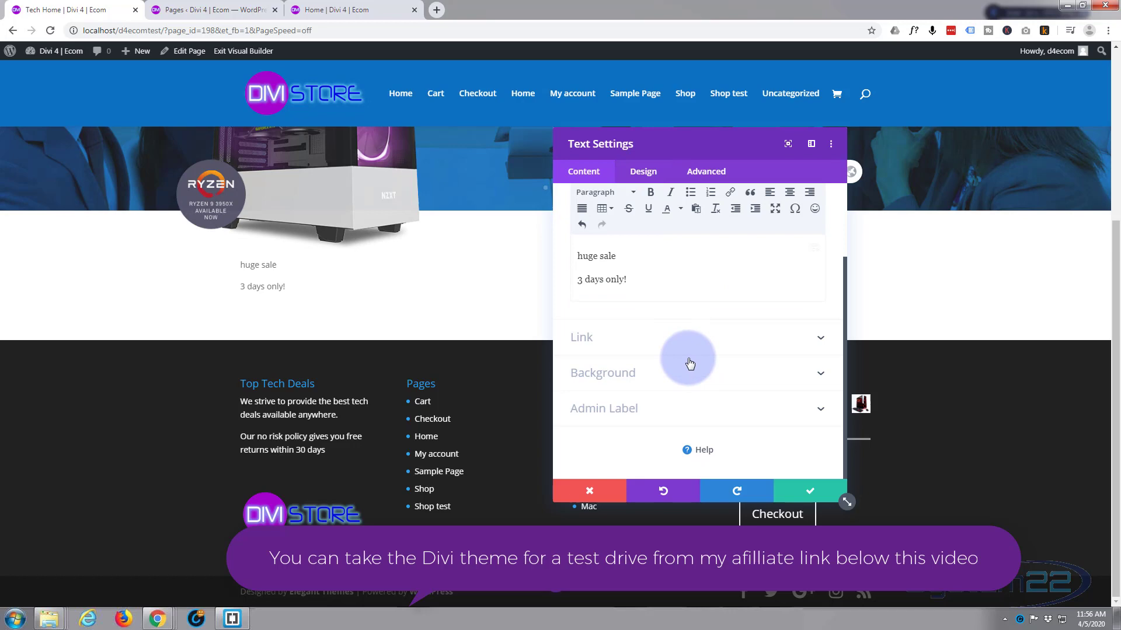
pyautogui.click(684, 383)
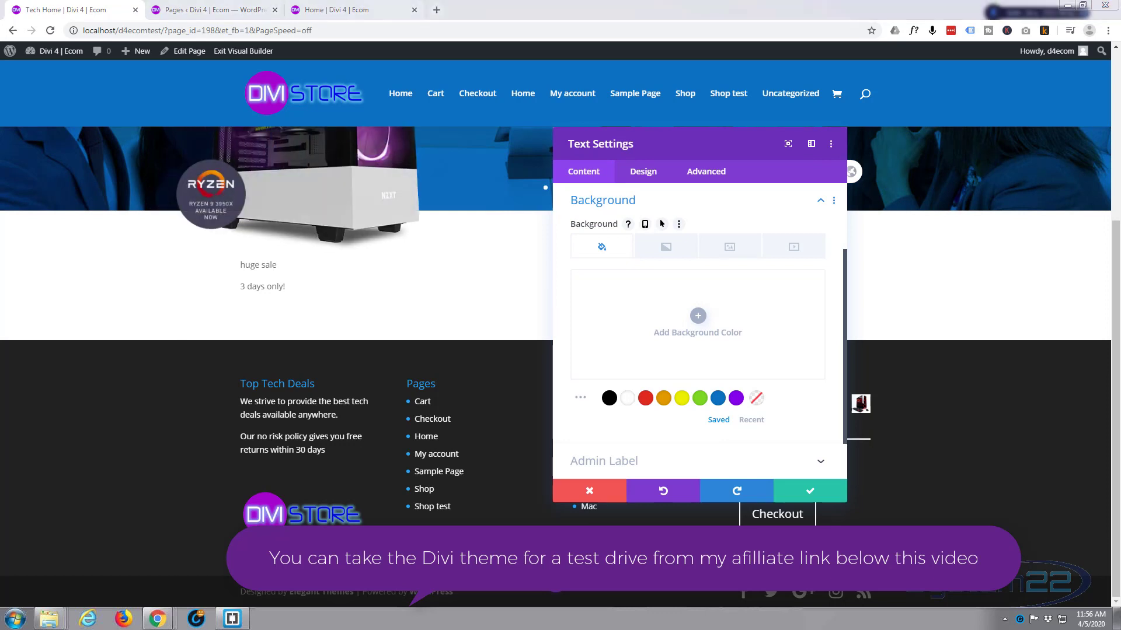
pyautogui.click(670, 311)
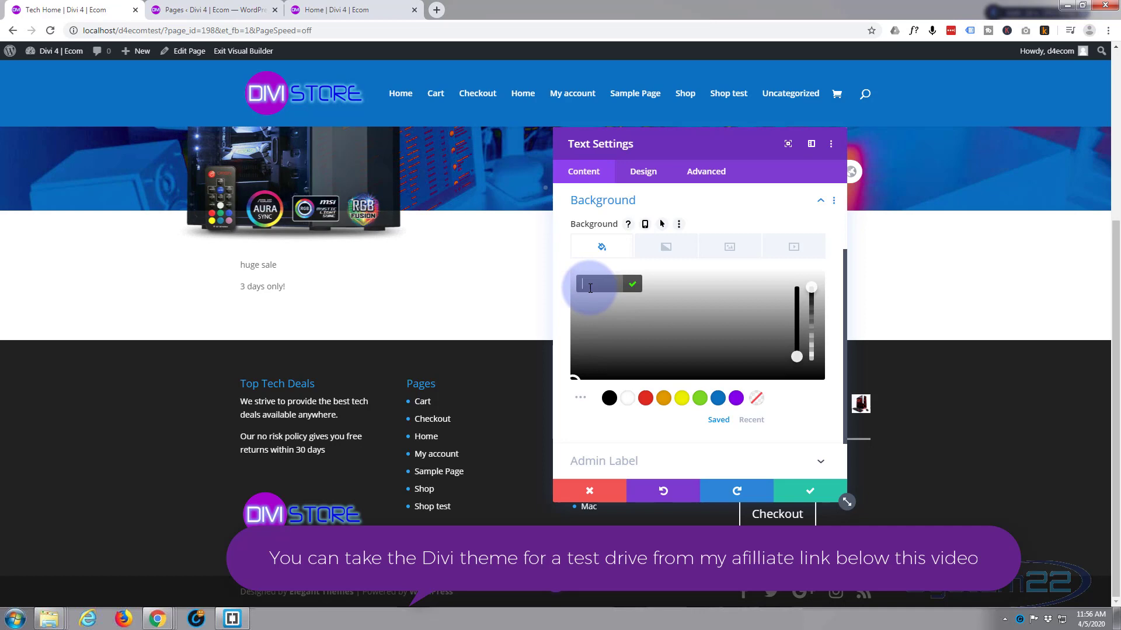
pyautogui.write('#cd00ed')
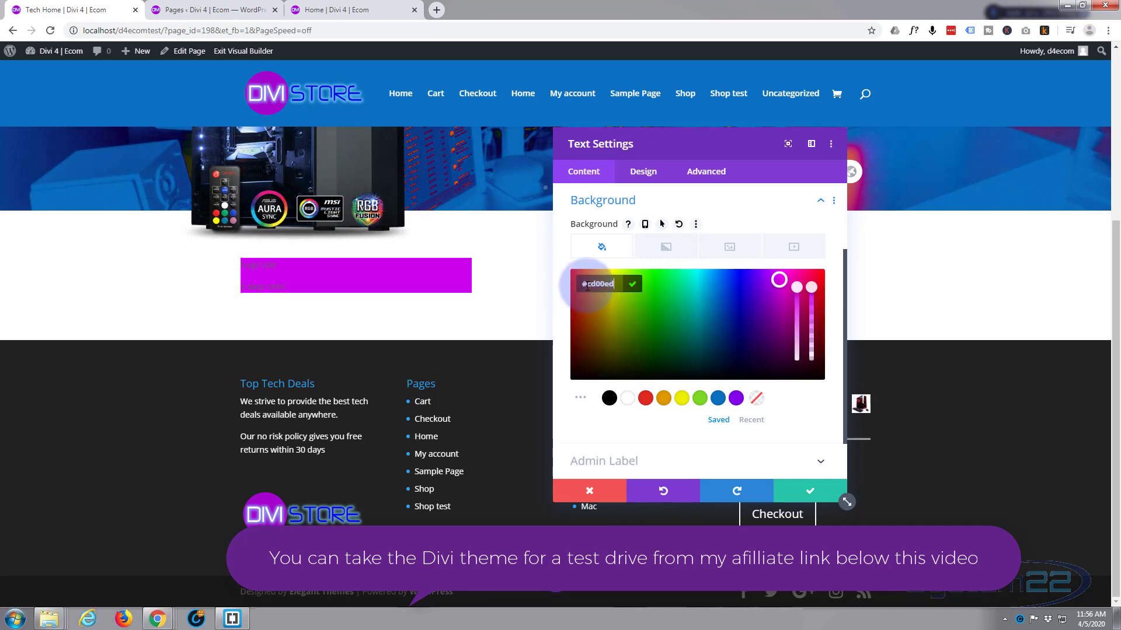
# Set the Text module's top, bottom, left and right padding to 50px
pyautogui.click(645, 173)
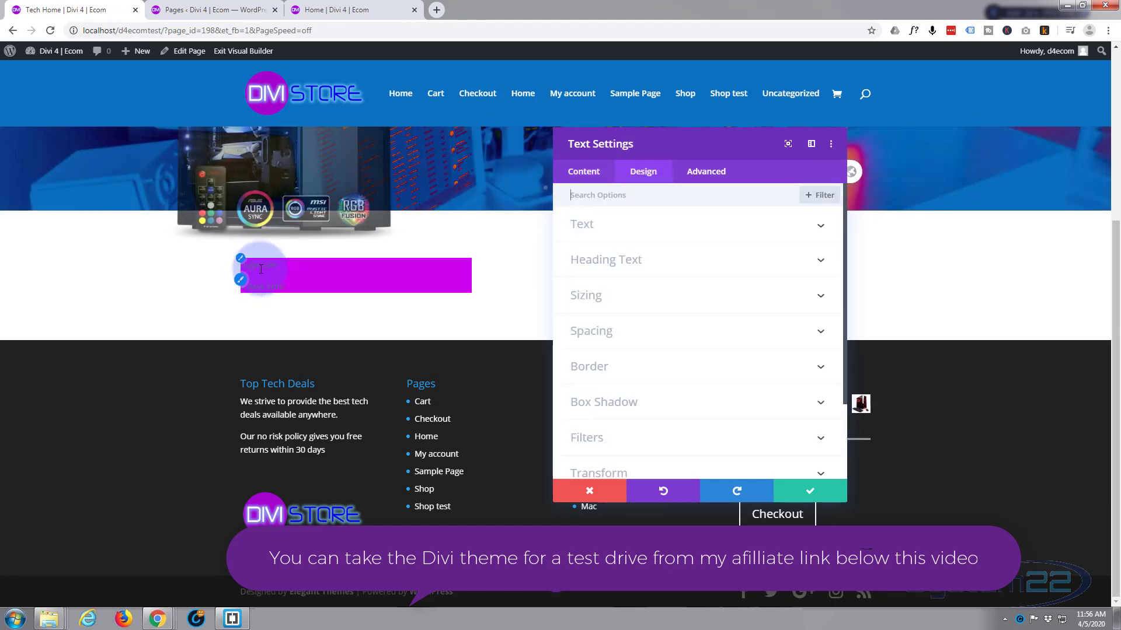
pyautogui.click(650, 332)
pyautogui.click(590, 298)
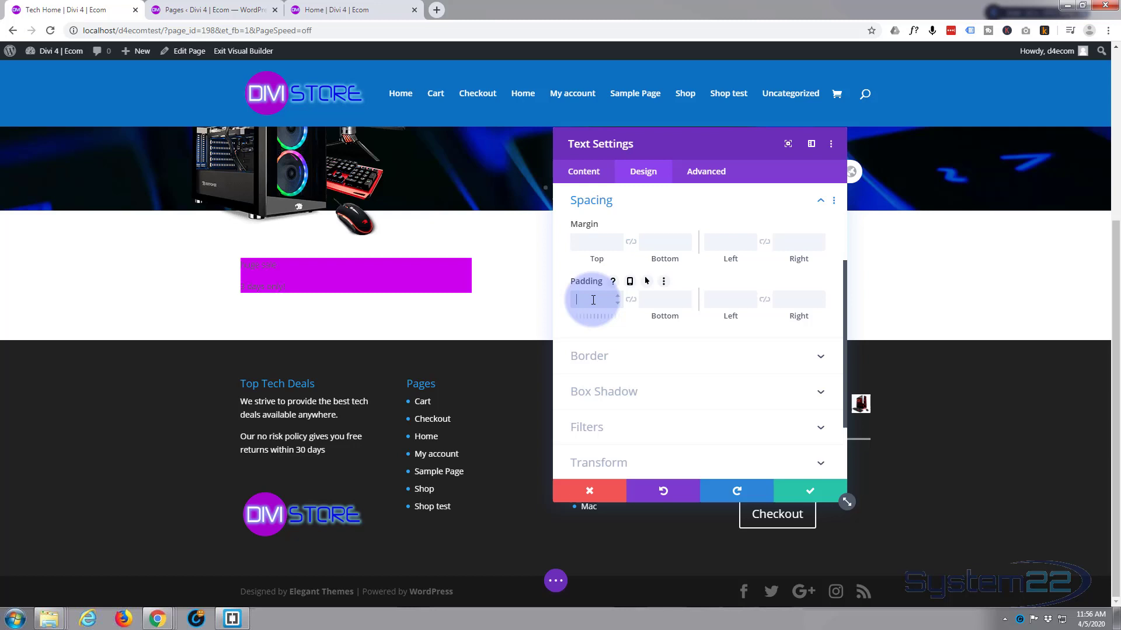
pyautogui.write('50px')
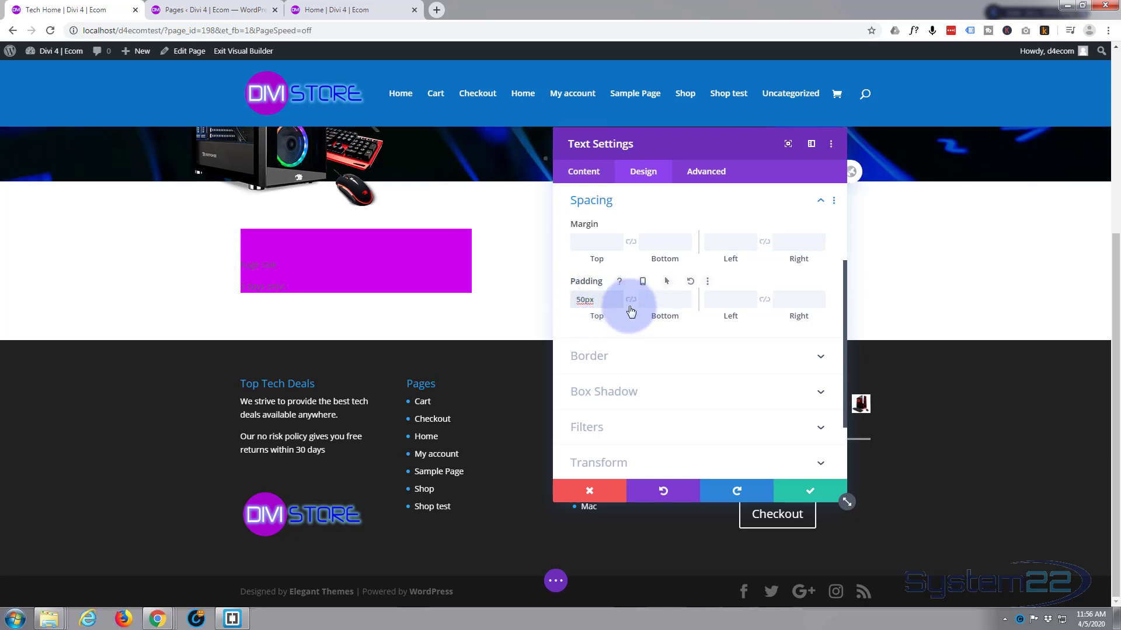
pyautogui.click(630, 300)
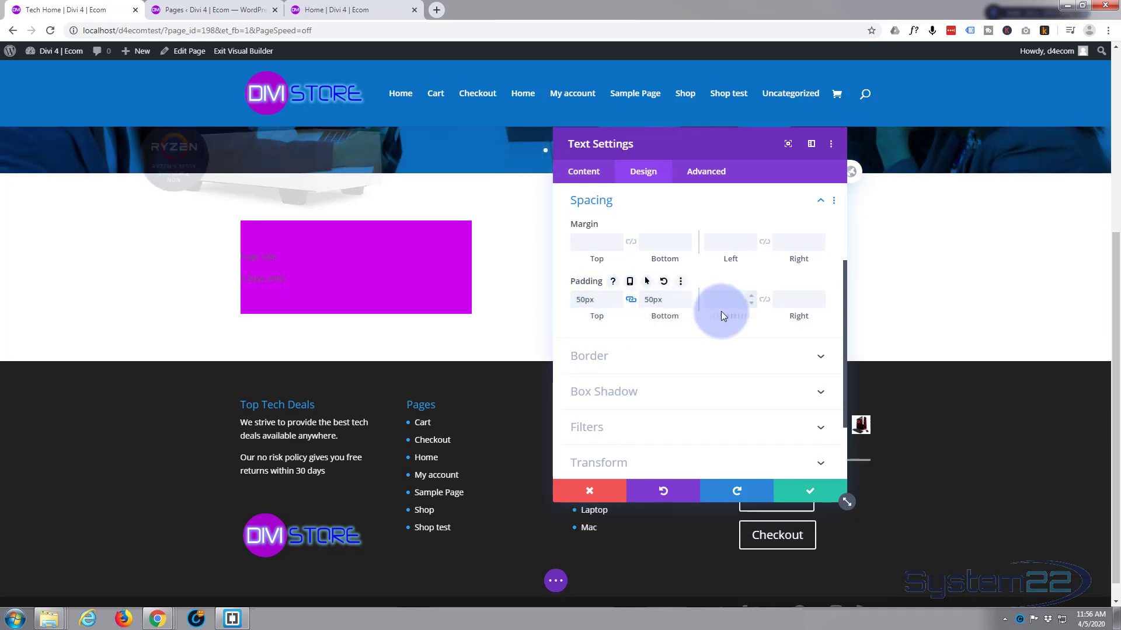
pyautogui.write('50')
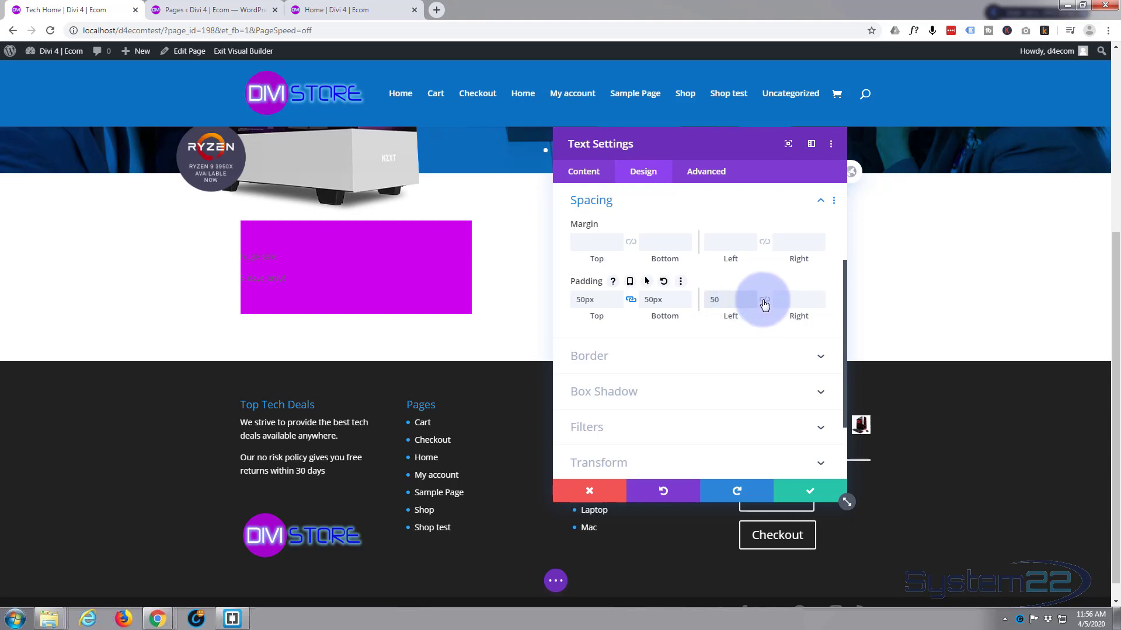
pyautogui.click(726, 300)
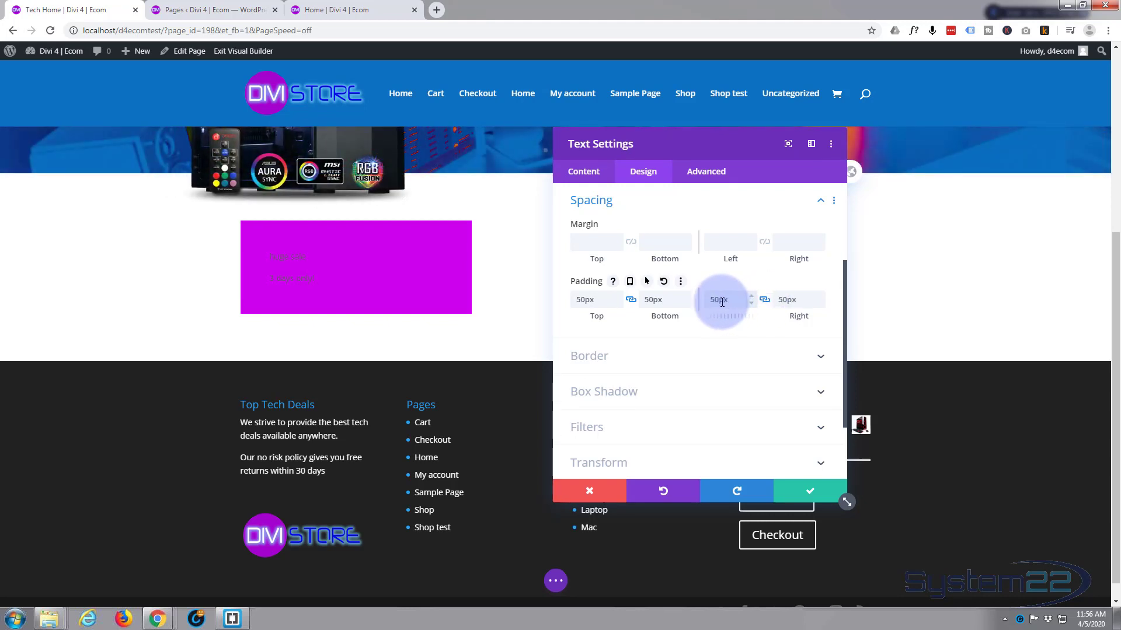
pyautogui.click(587, 296)
pyautogui.click(578, 298)
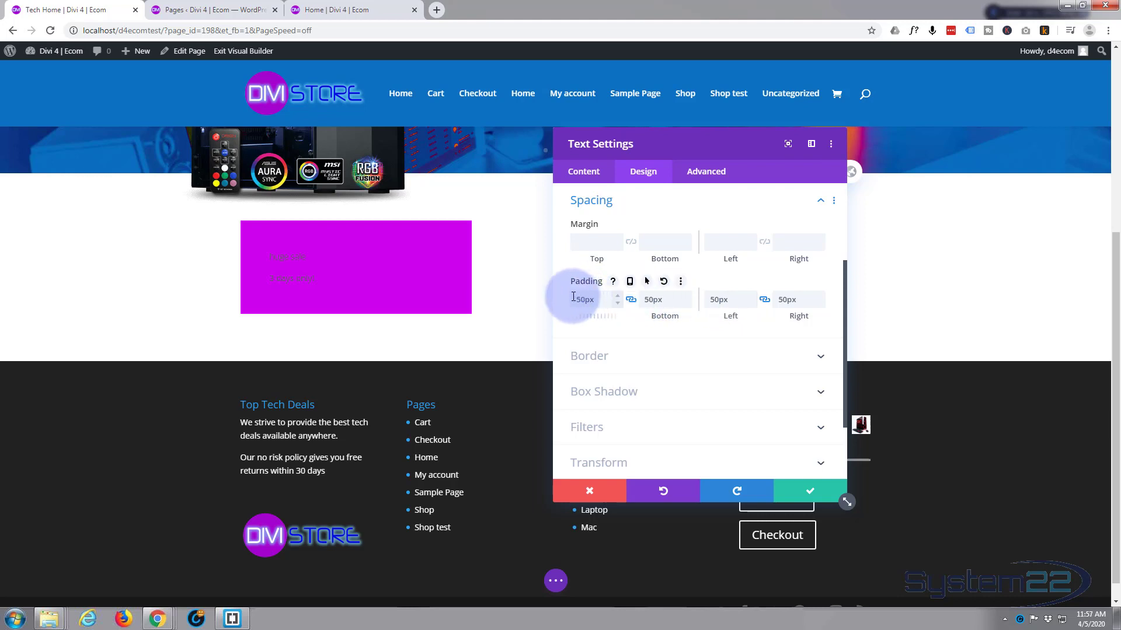
pyautogui.click(649, 173)
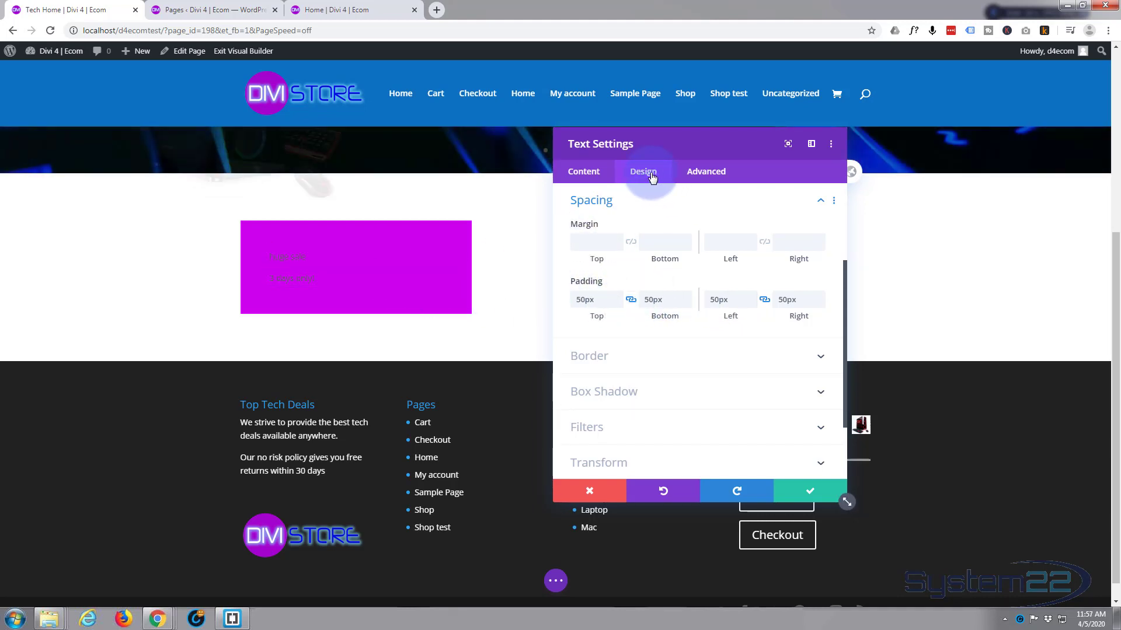
pyautogui.click(655, 205)
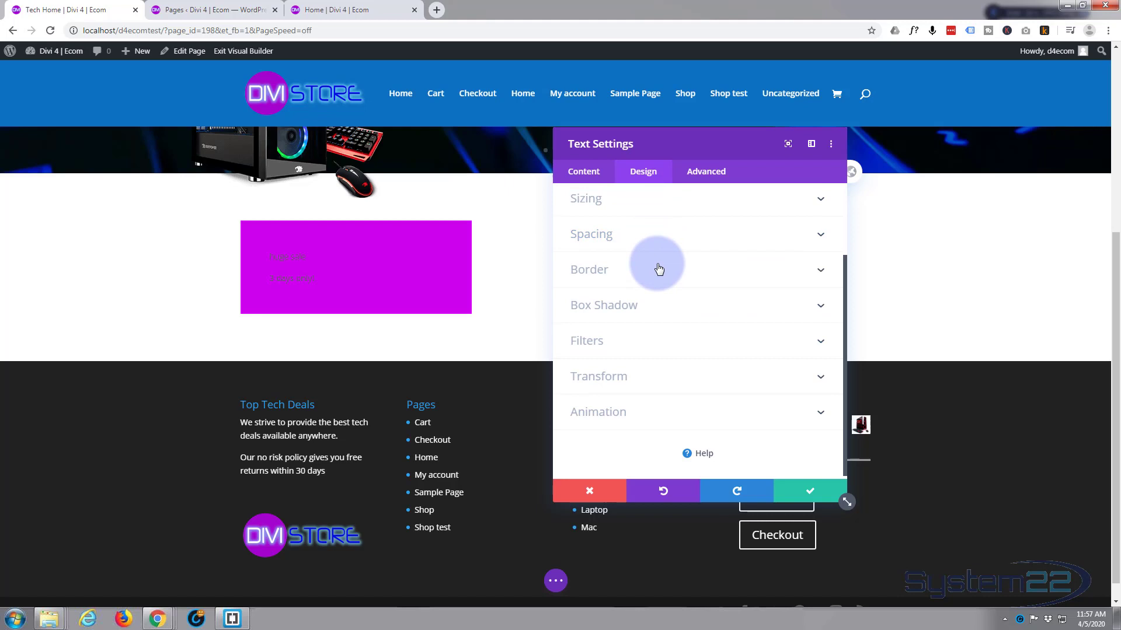
pyautogui.scroll(2, 659, 268)
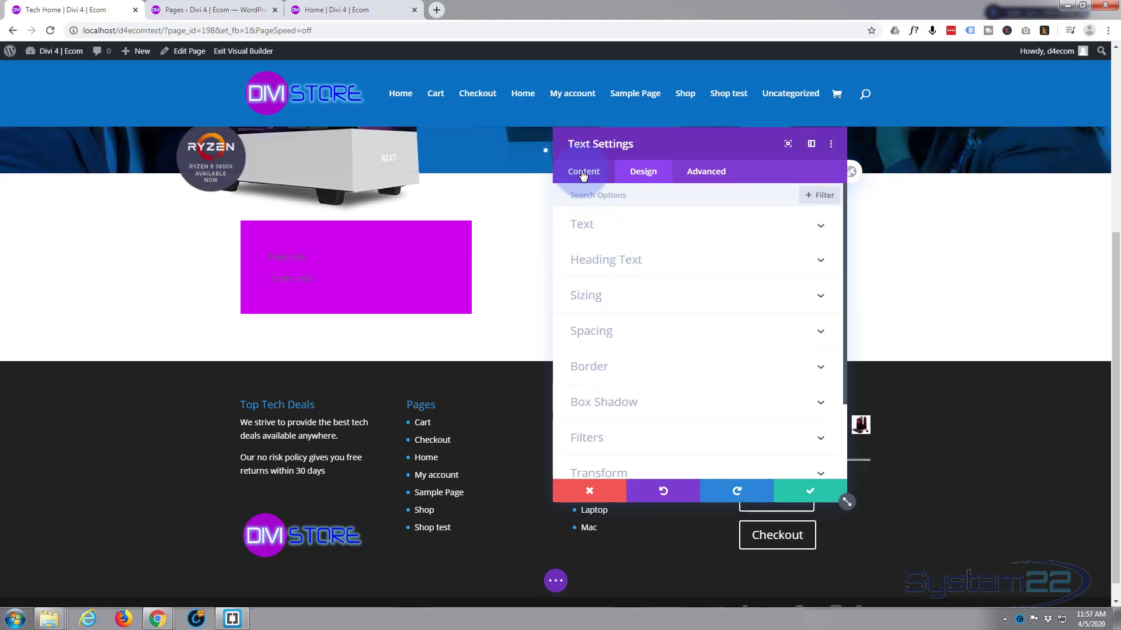
# Break 'huge' and 'sale' onto separate lines with a Shift+Enter line break
pyautogui.click(582, 173)
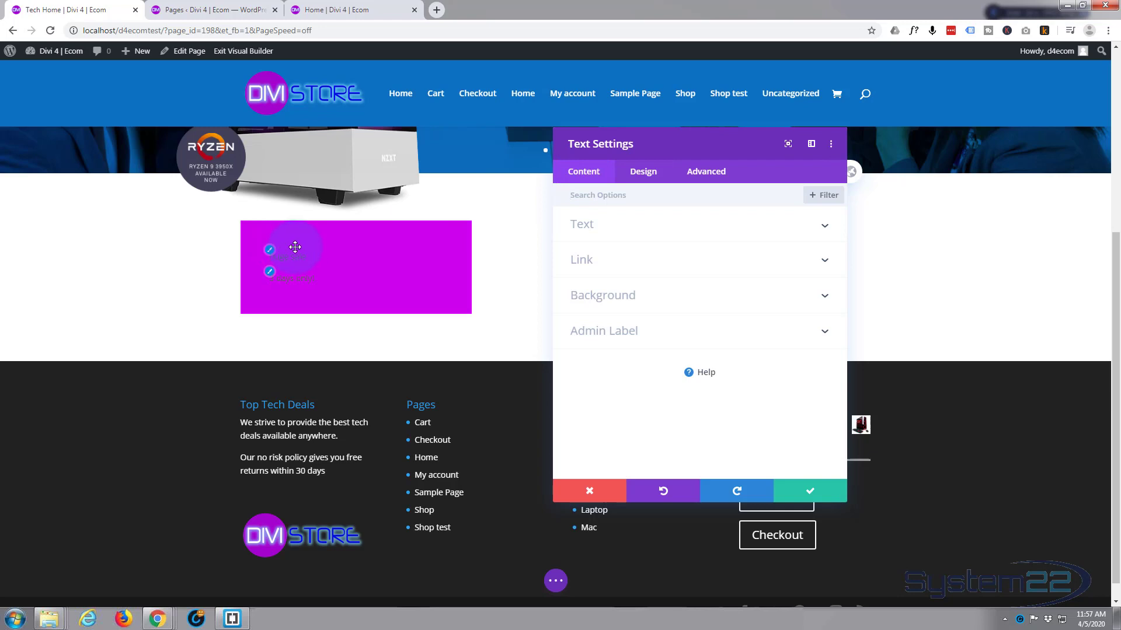
pyautogui.click(623, 231)
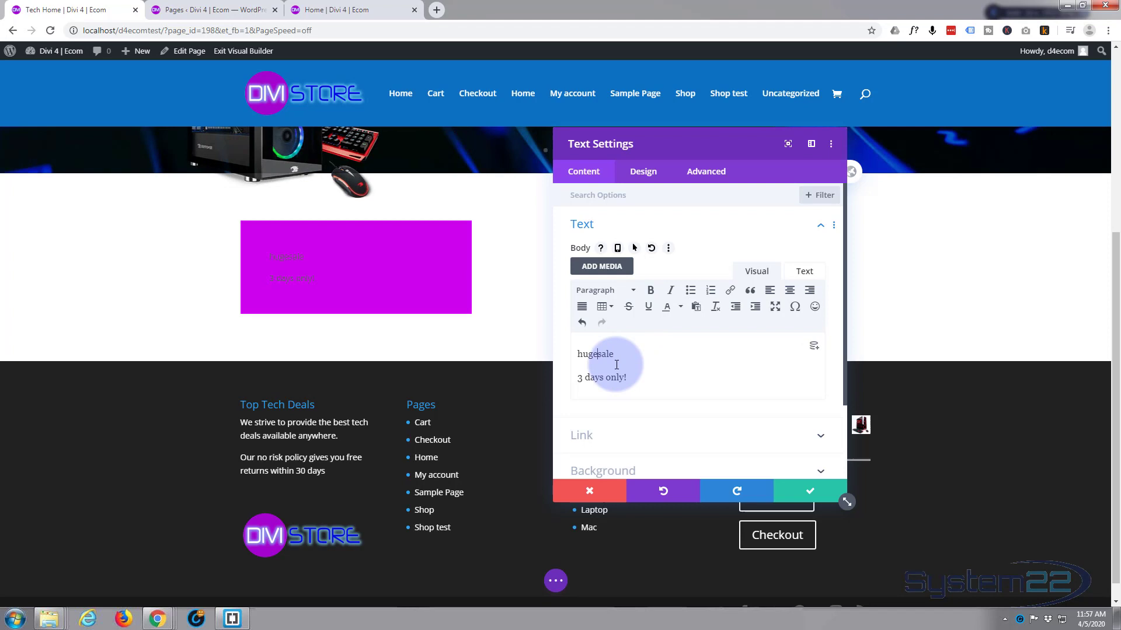
pyautogui.press('Return')
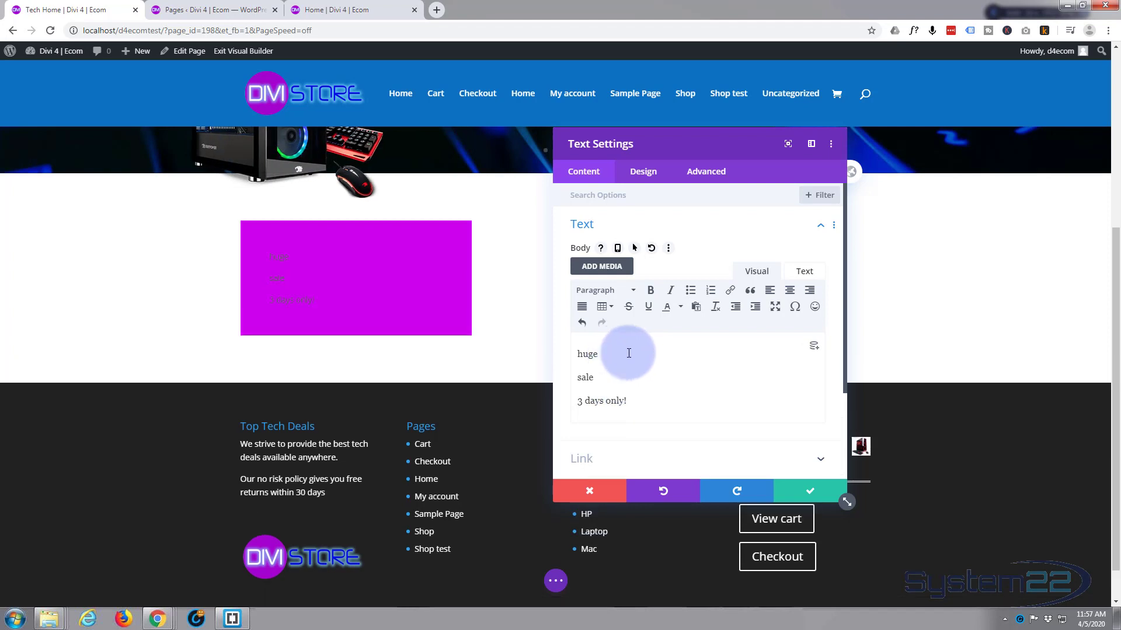
pyautogui.press('BackSpace')
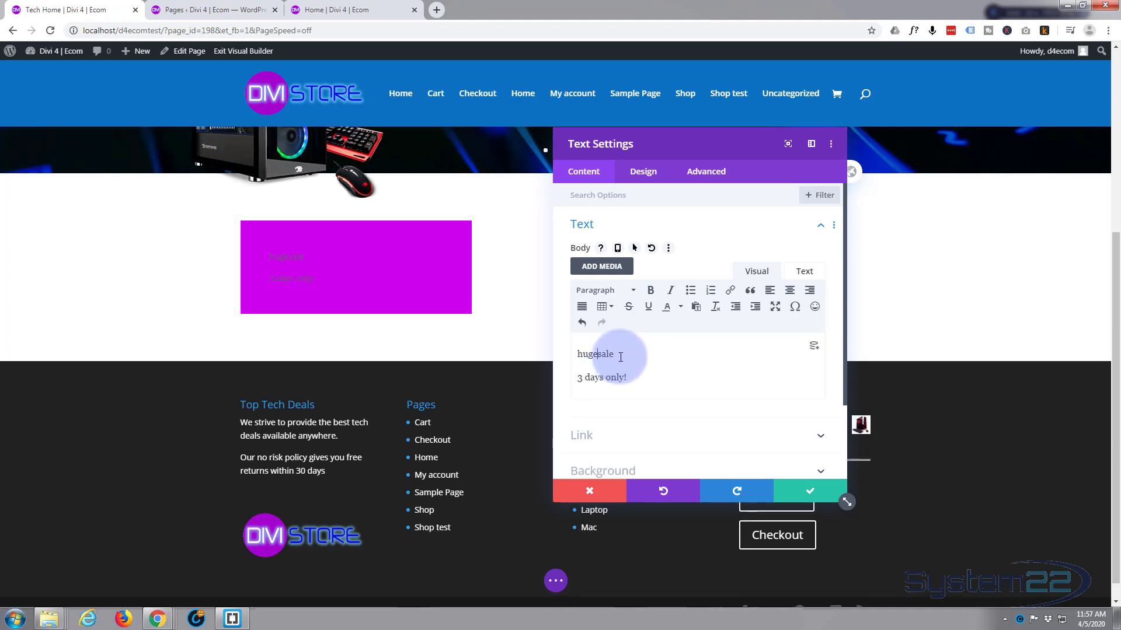
pyautogui.hotkey('shift', 'Return')
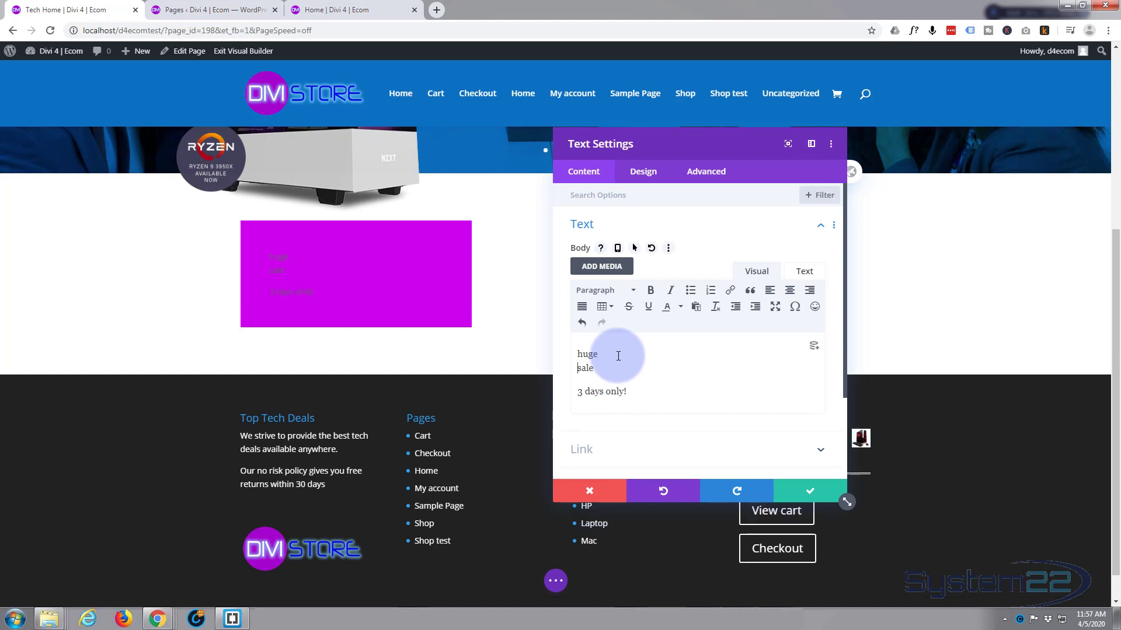
# Set the module's text colour to white and apply the TT uppercase font style
pyautogui.click(645, 176)
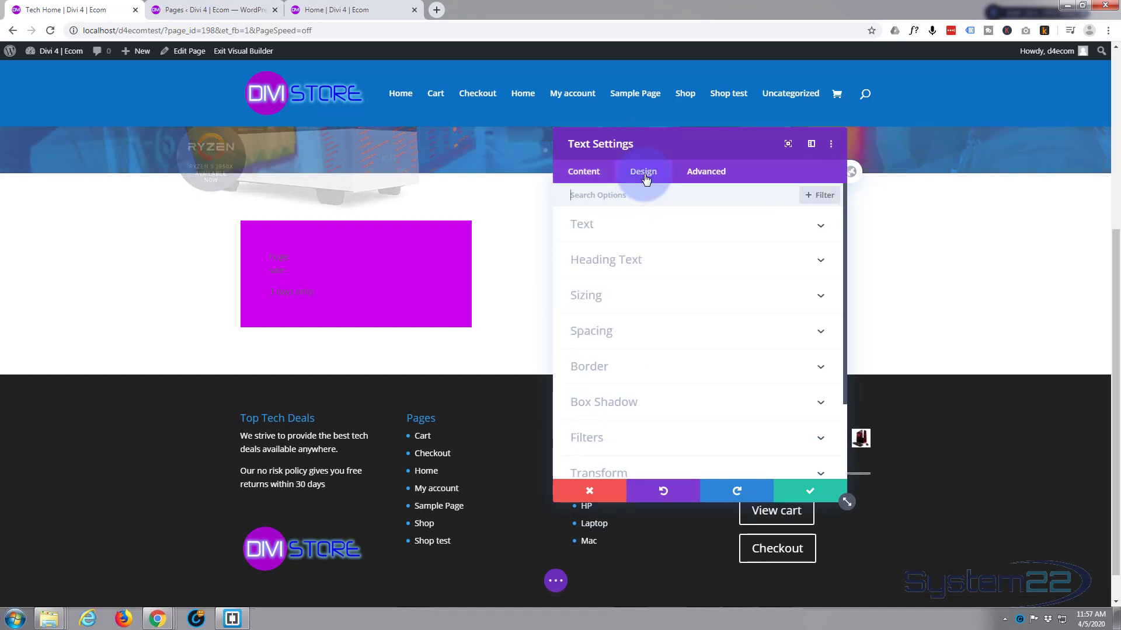
pyautogui.click(676, 235)
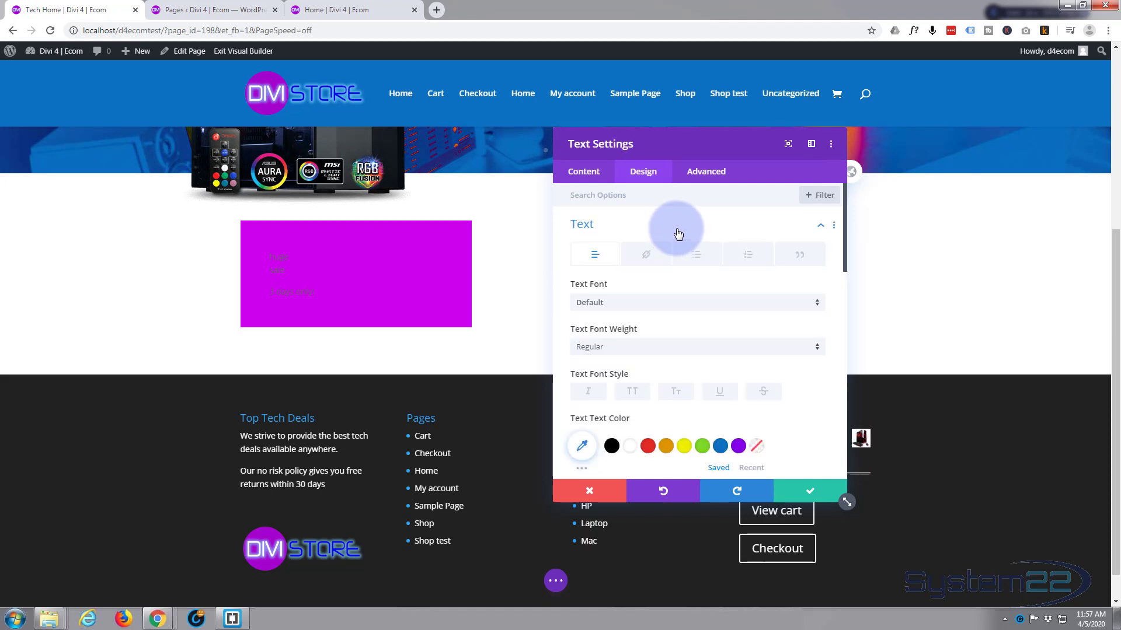
pyautogui.scroll(-1, 678, 234)
pyautogui.click(631, 388)
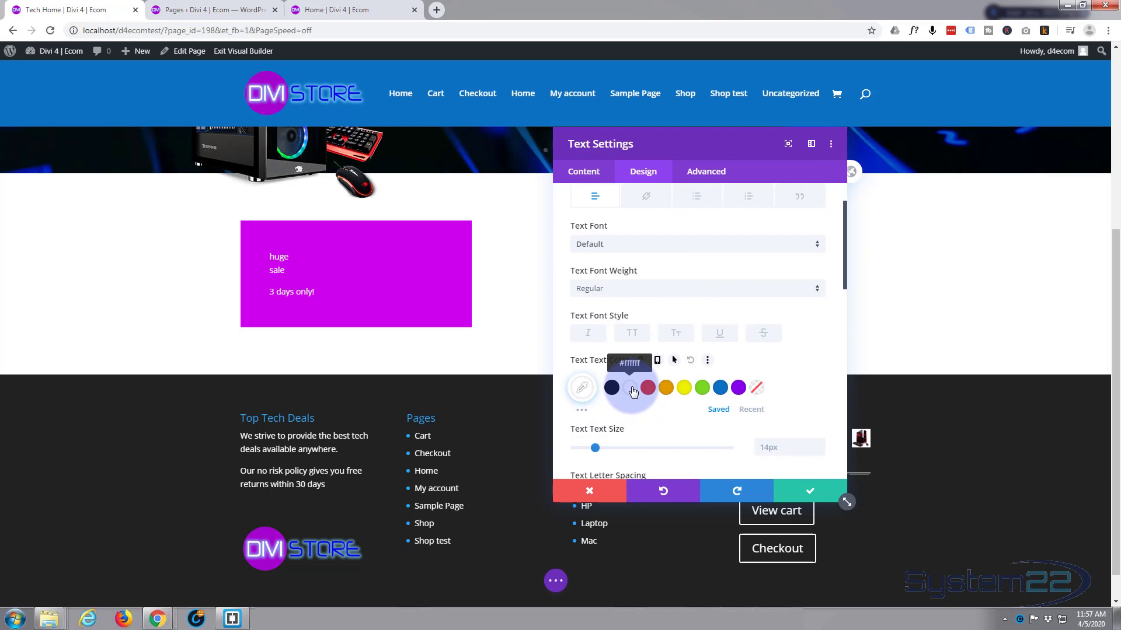
pyautogui.click(635, 339)
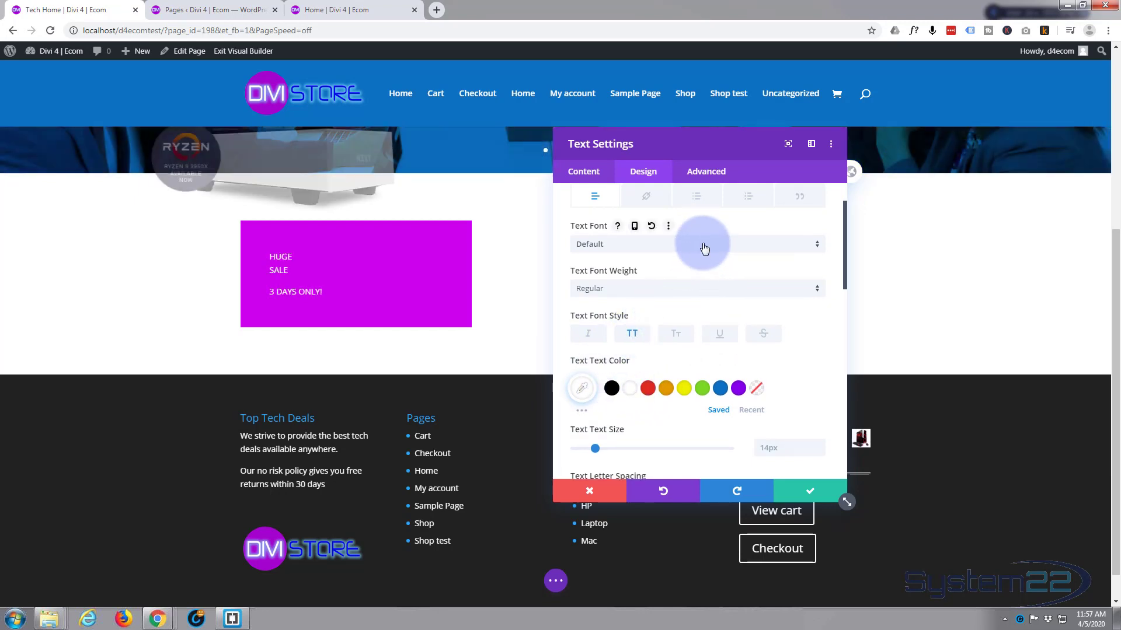
pyautogui.scroll(-7, 705, 242)
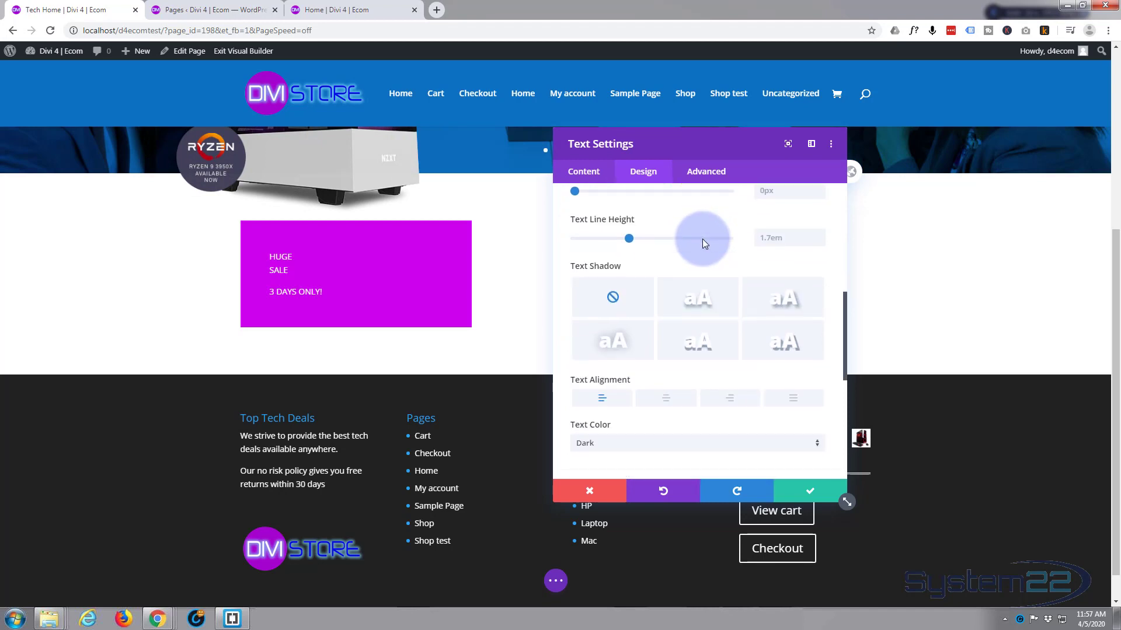
pyautogui.scroll(-3, 704, 240)
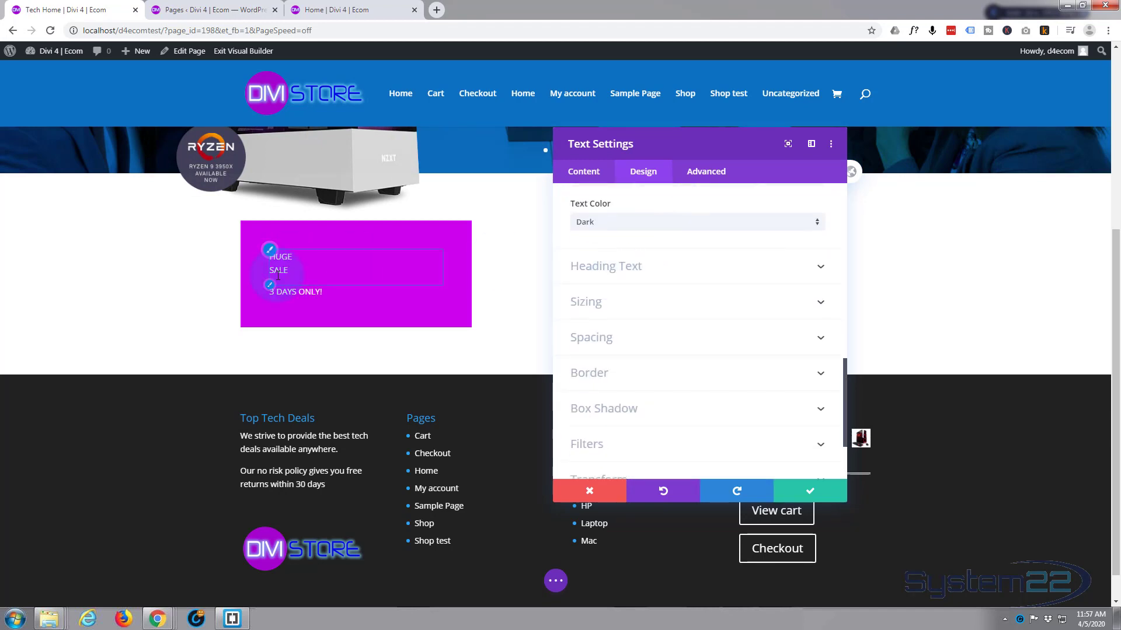
pyautogui.click(585, 172)
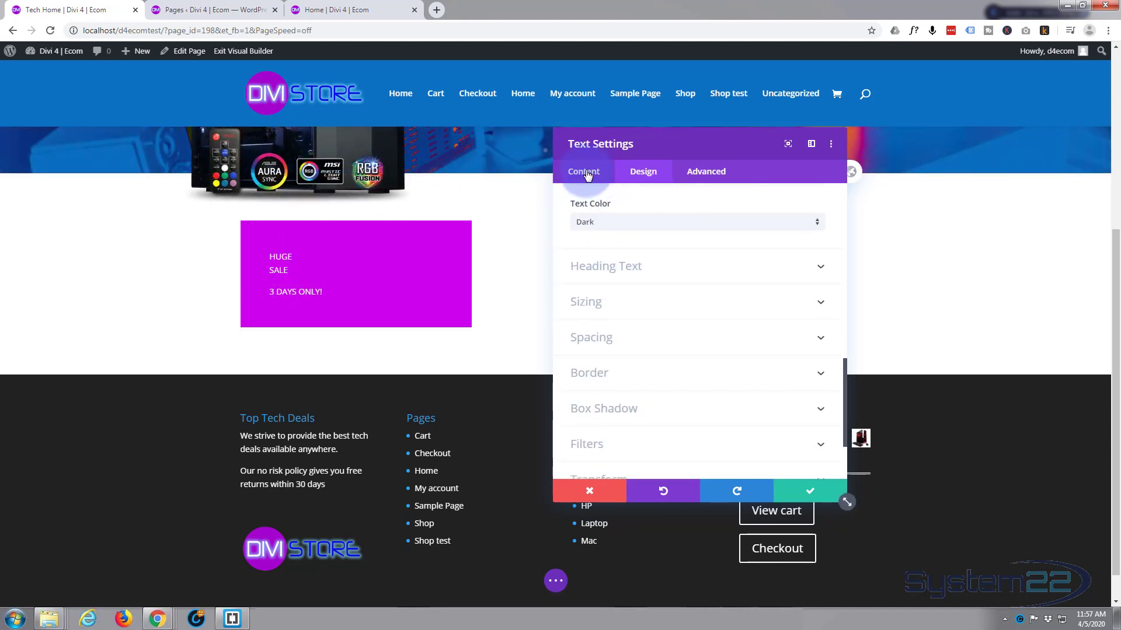
# Format the 'huge sale' lines as Heading 1
pyautogui.click(600, 221)
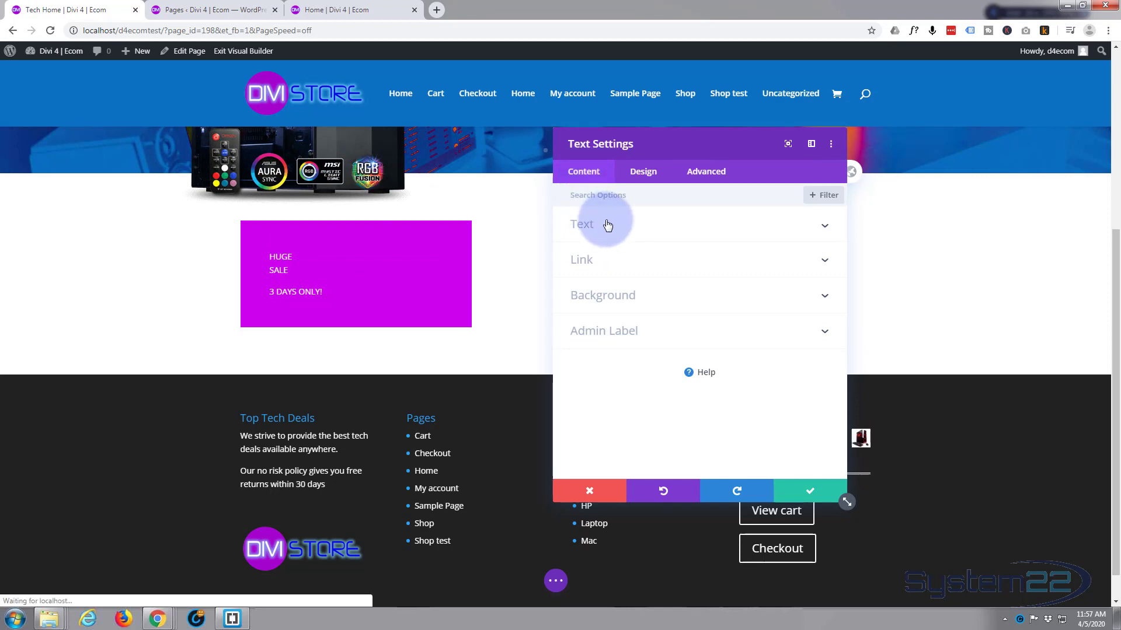
pyautogui.click(598, 366)
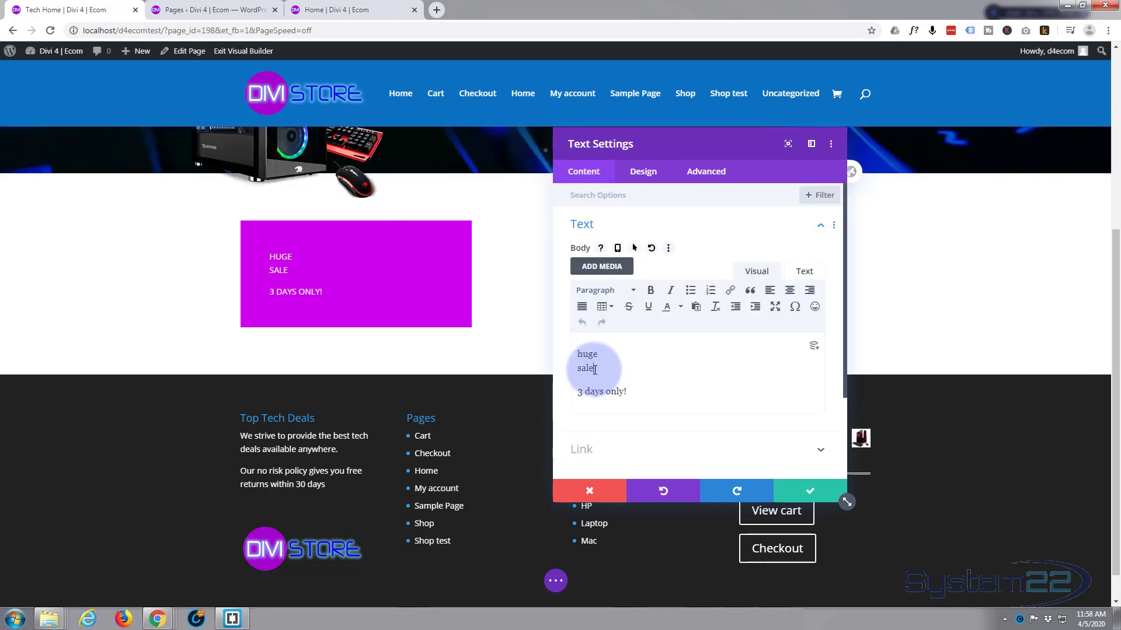
pyautogui.moveTo(594, 369); pyautogui.dragTo(577, 354)
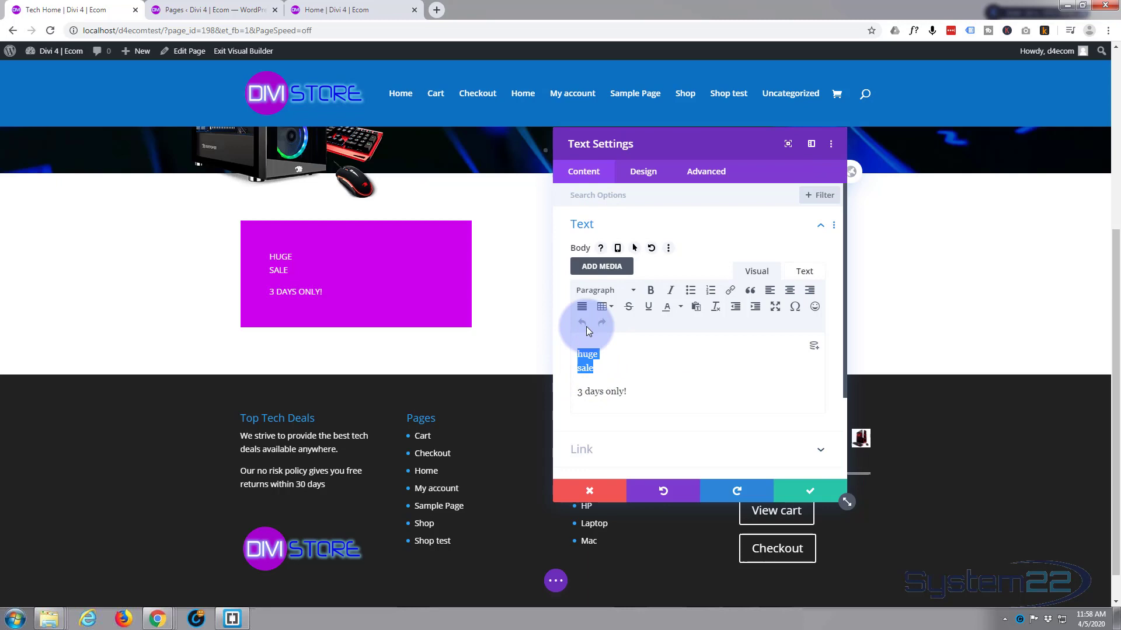
pyautogui.click(602, 290)
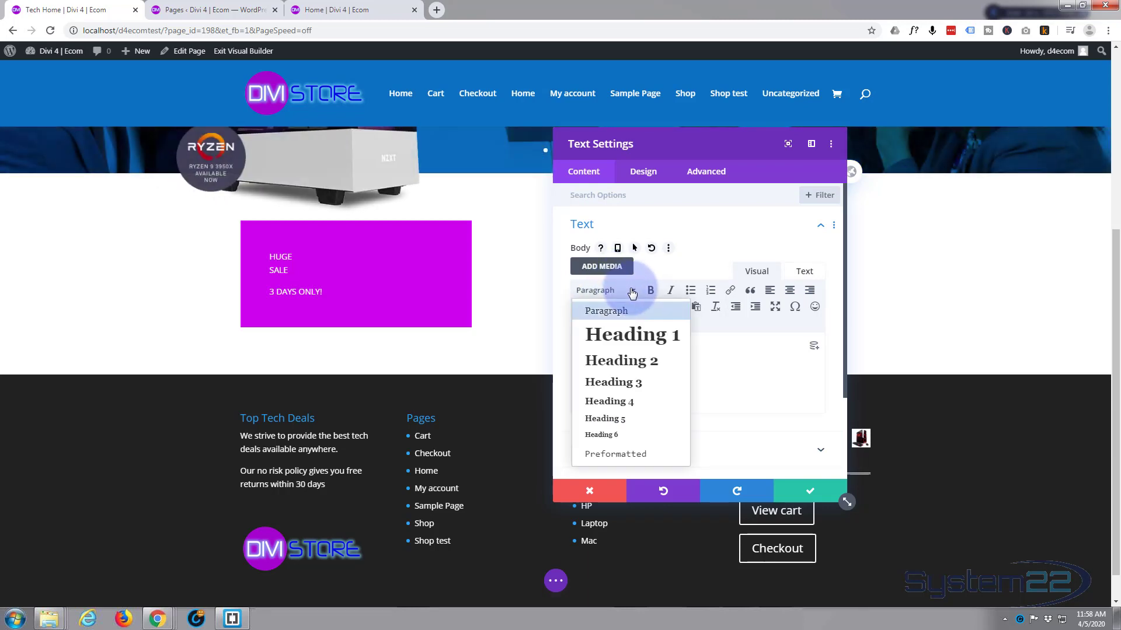
pyautogui.click(611, 339)
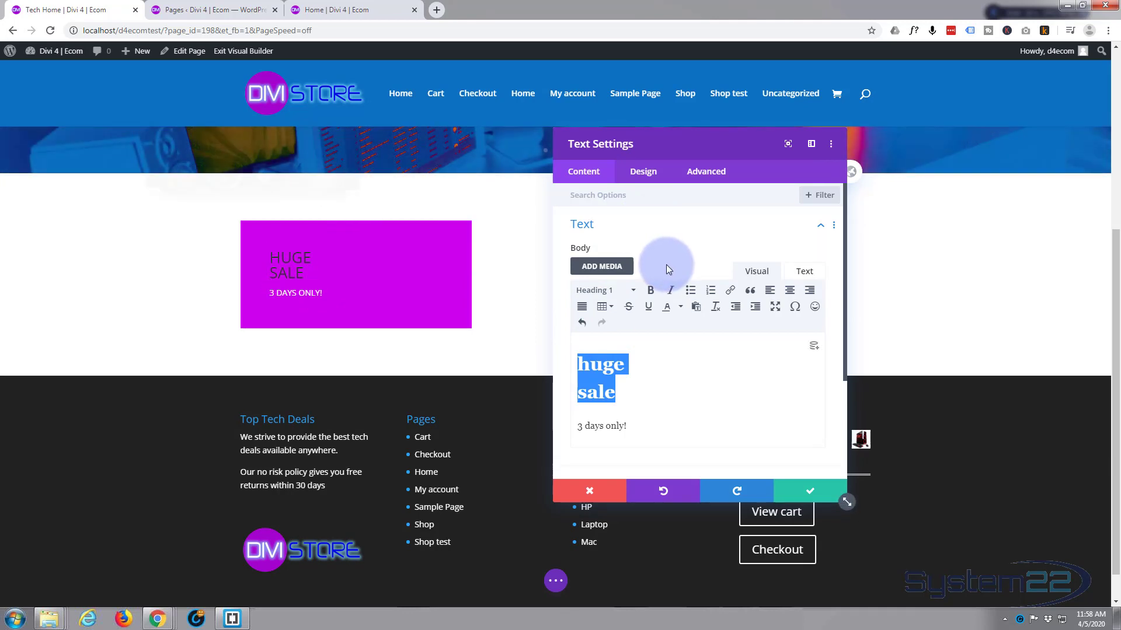
pyautogui.click(650, 174)
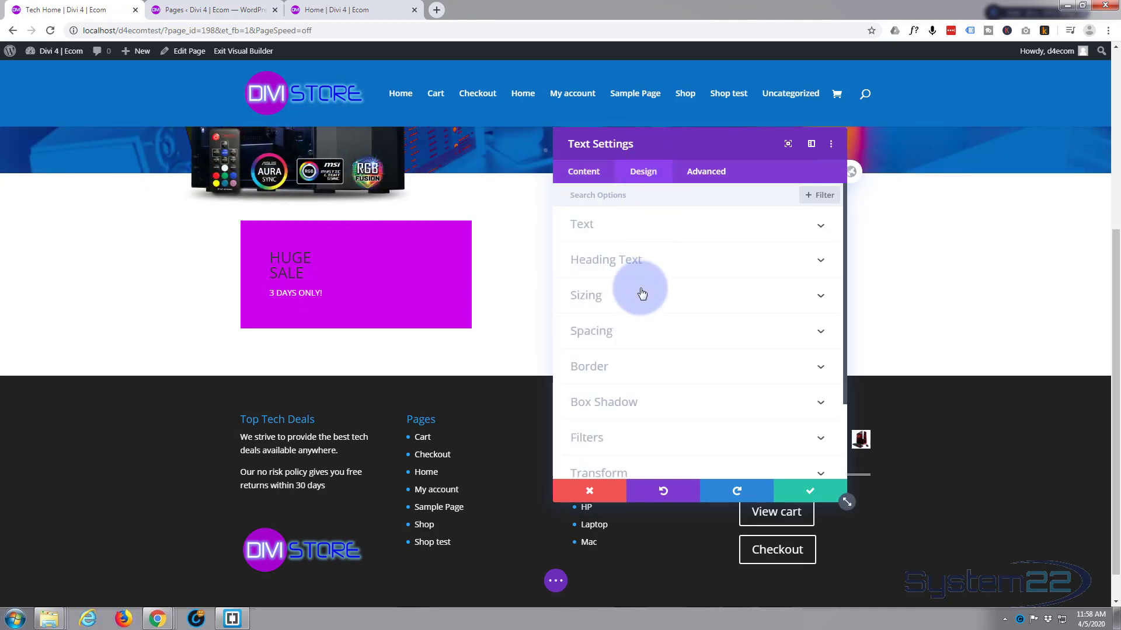
# Change the Heading Text font to Candal
pyautogui.click(663, 264)
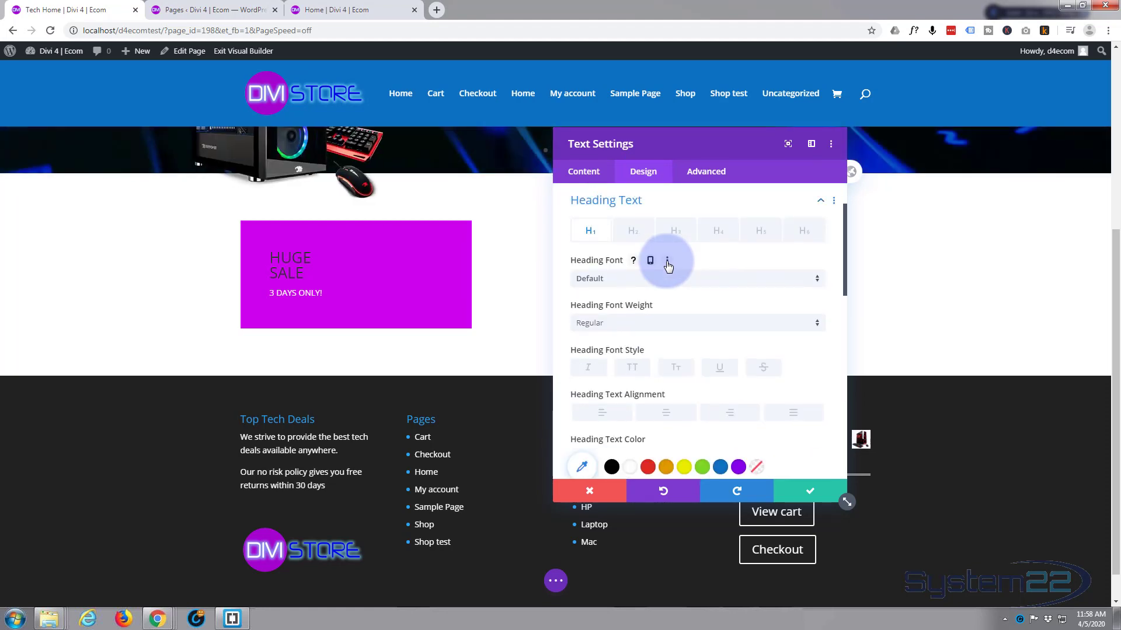
pyautogui.scroll(-1, 666, 267)
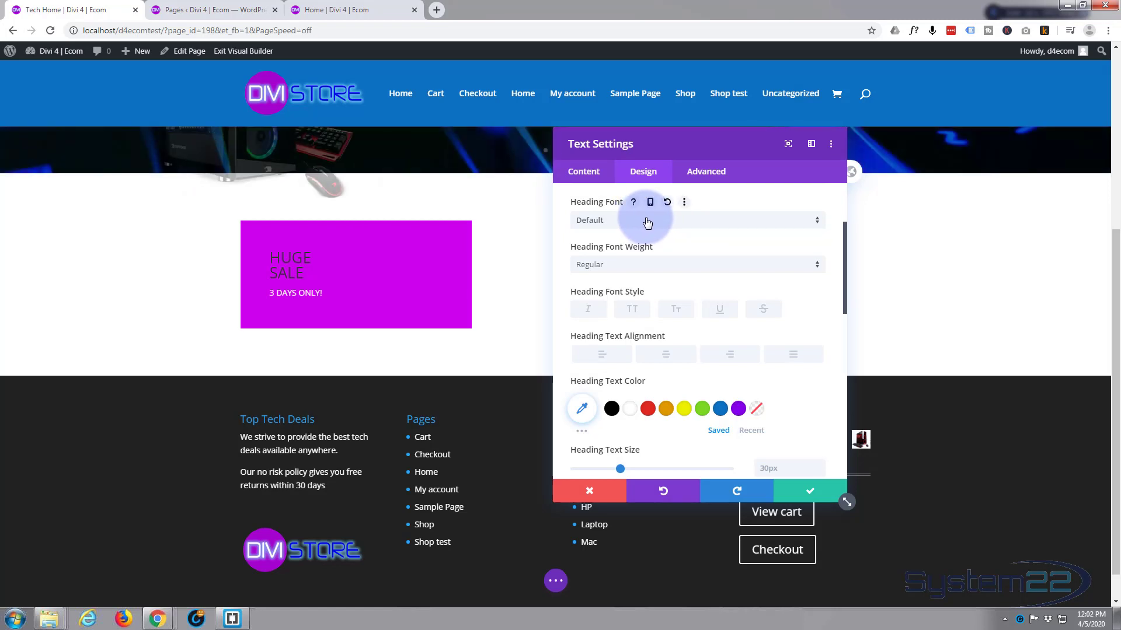
pyautogui.click(647, 222)
pyautogui.scroll(-5, 653, 280)
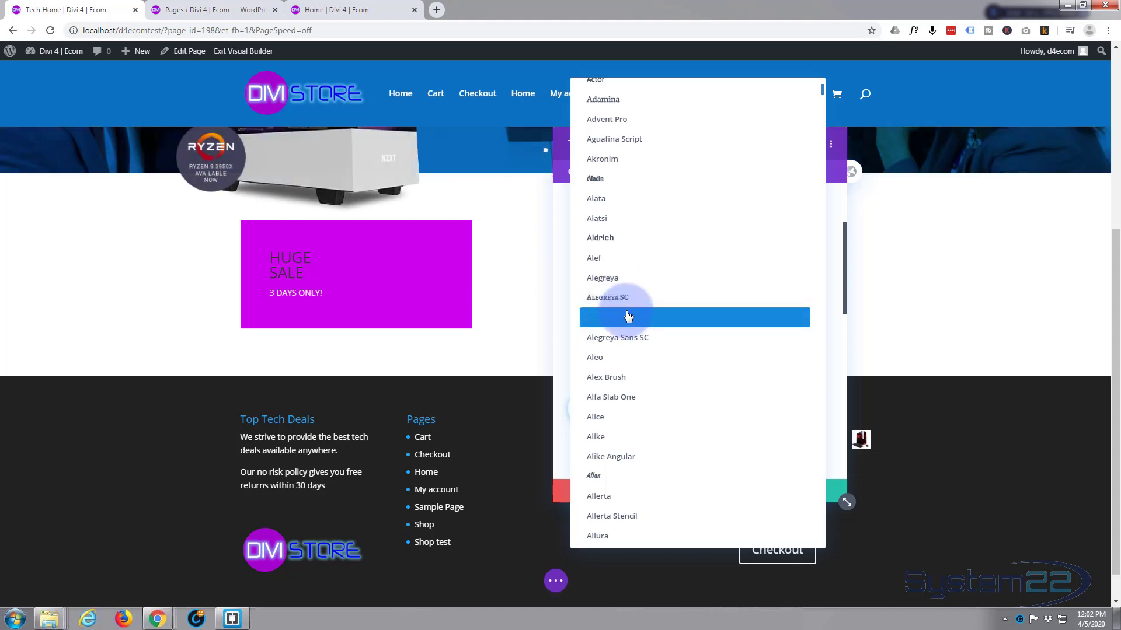
pyautogui.scroll(6, 627, 316)
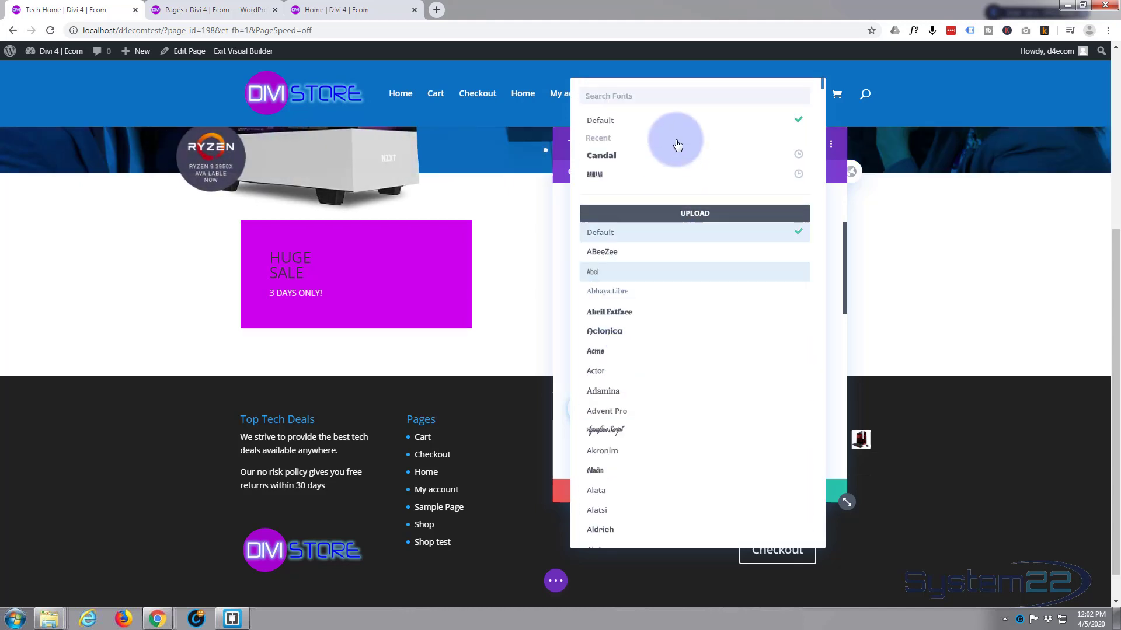
pyautogui.click(649, 162)
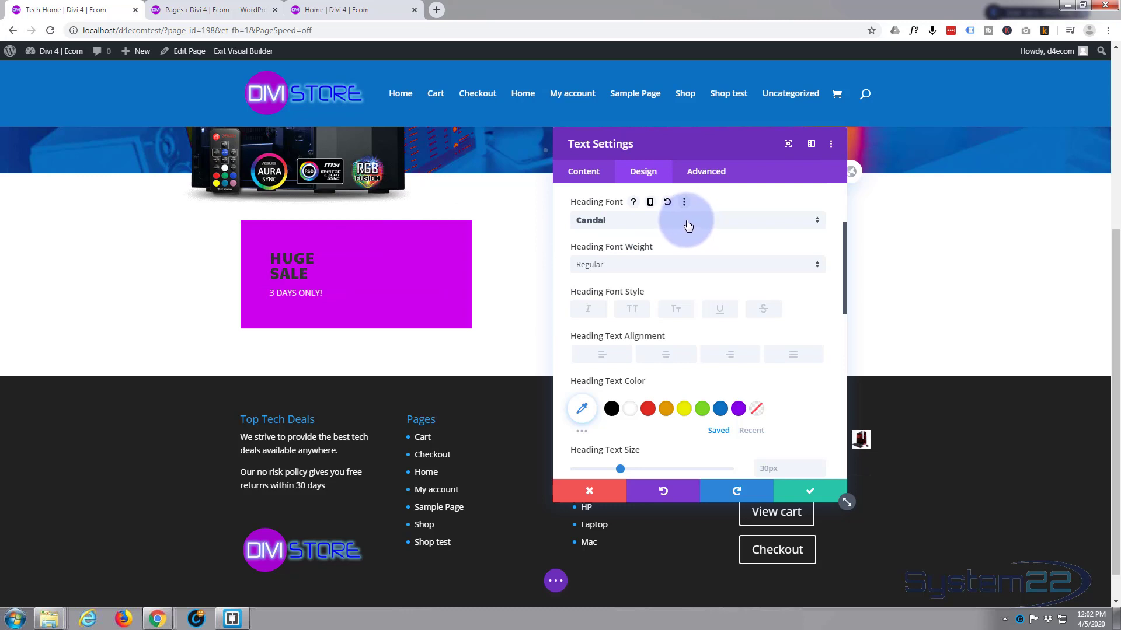
# Style the HUGE SALE heading white, centred, 92px, with the second text shadow preset
pyautogui.scroll(-1, 688, 226)
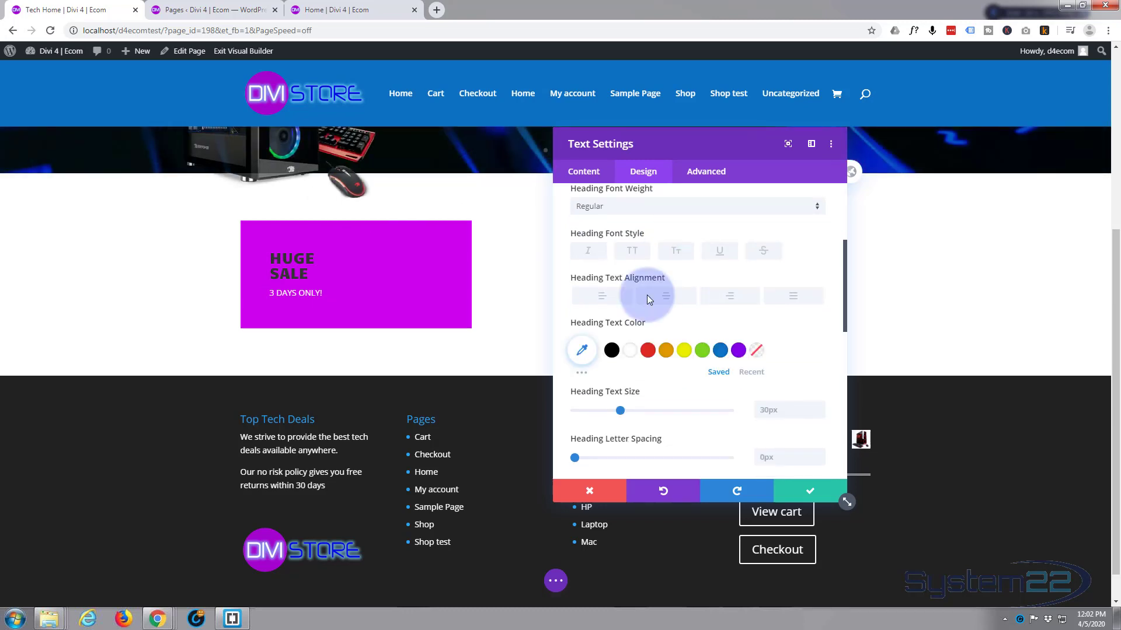
pyautogui.click(631, 353)
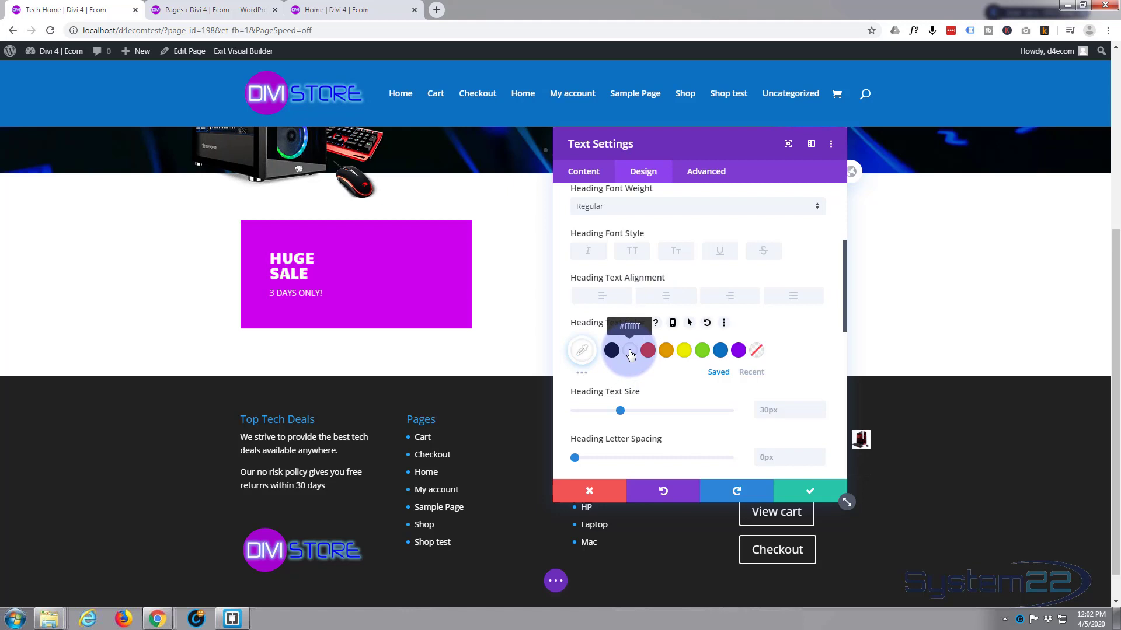
pyautogui.click(664, 302)
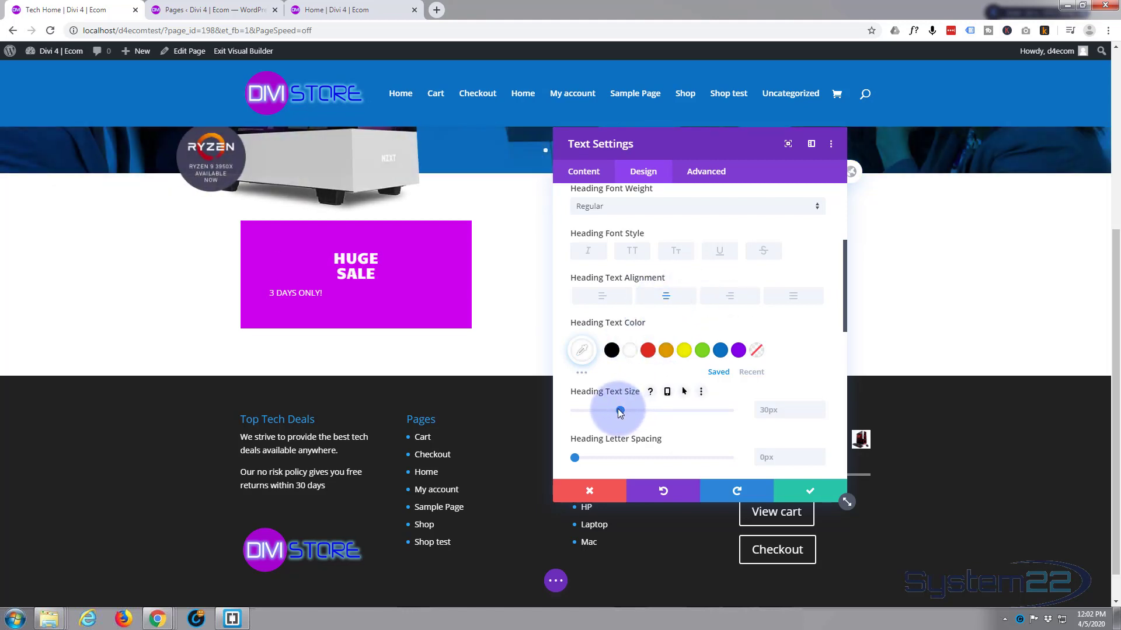
pyautogui.moveTo(627, 407); pyautogui.dragTo(716, 416)
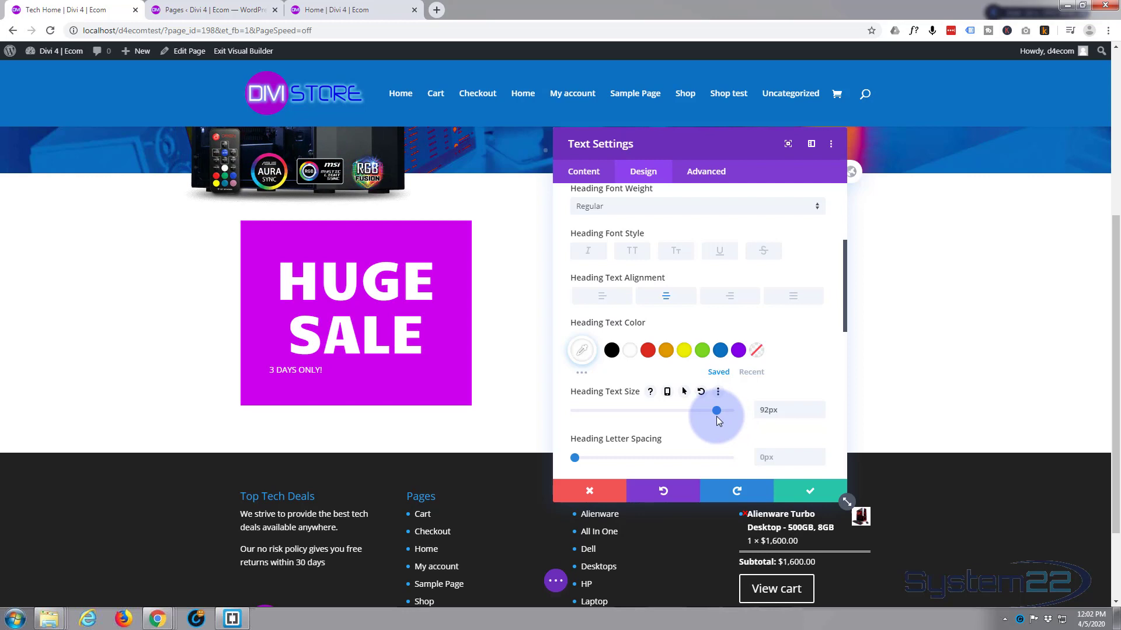
pyautogui.scroll(-2, 703, 407)
pyautogui.scroll(-1, 702, 403)
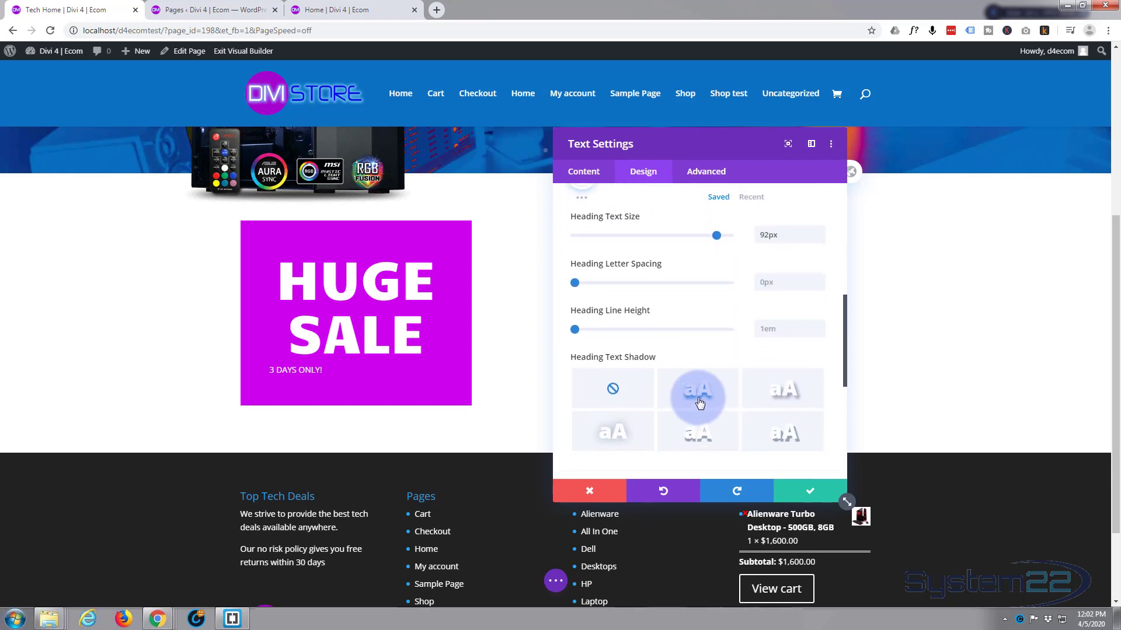
pyautogui.click(699, 397)
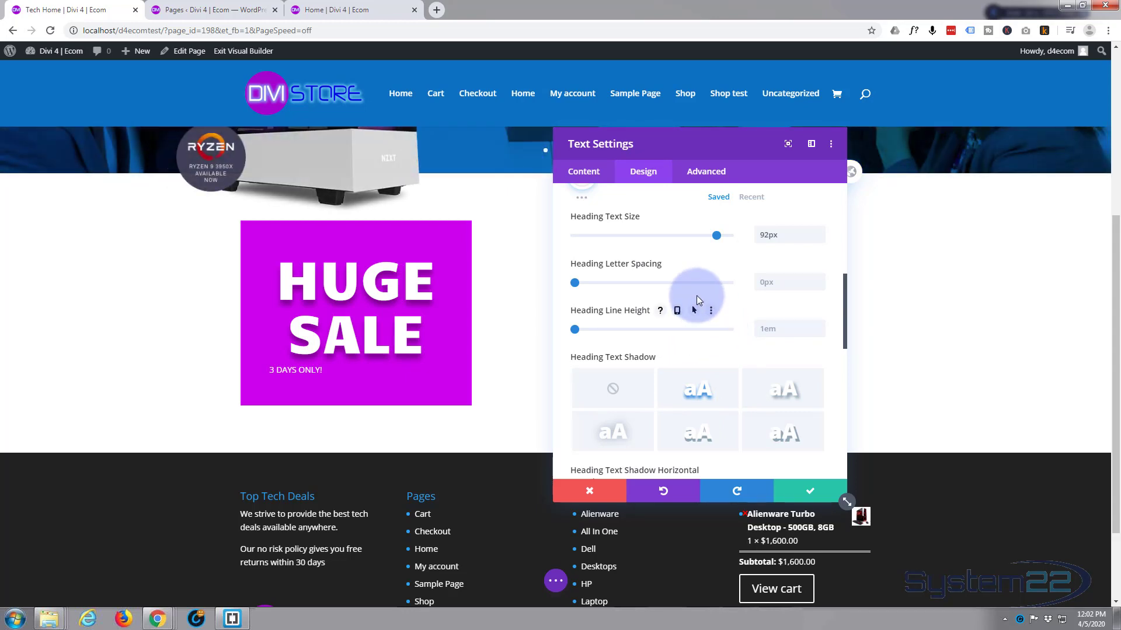
pyautogui.scroll(6, 696, 296)
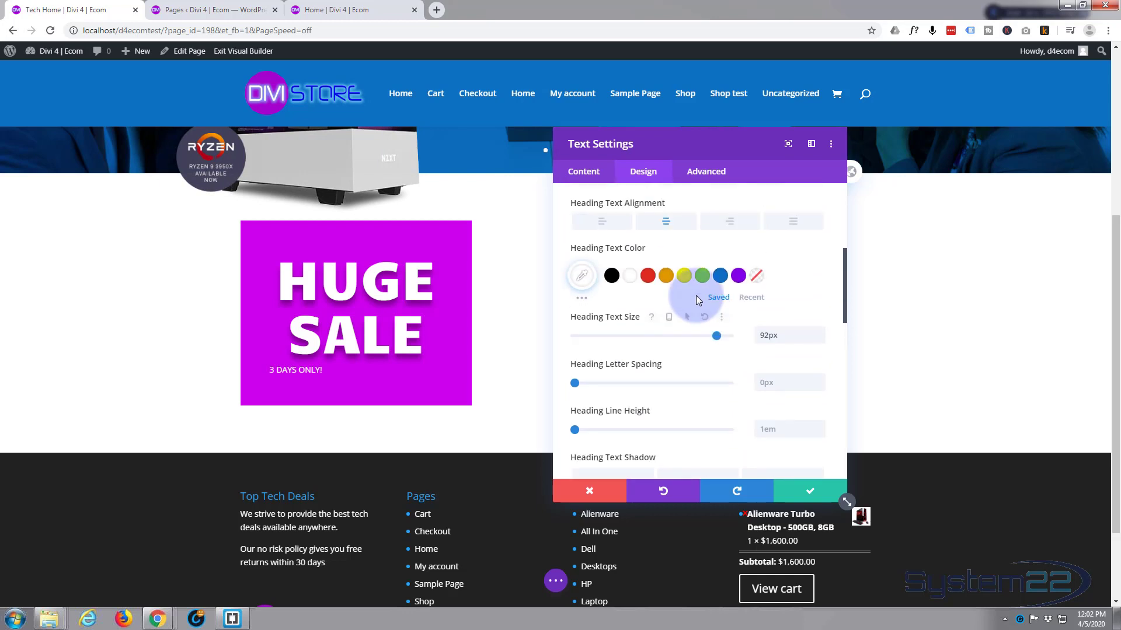
# Make the 3 DAYS ONLY! body text uppercase
pyautogui.click(672, 270)
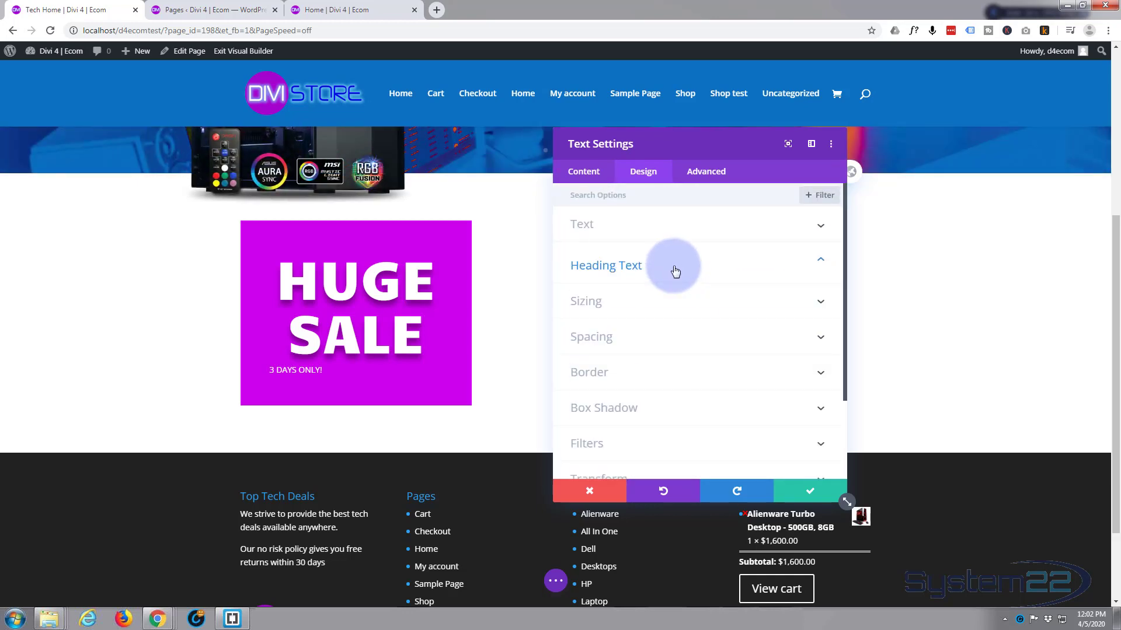
pyautogui.click(650, 229)
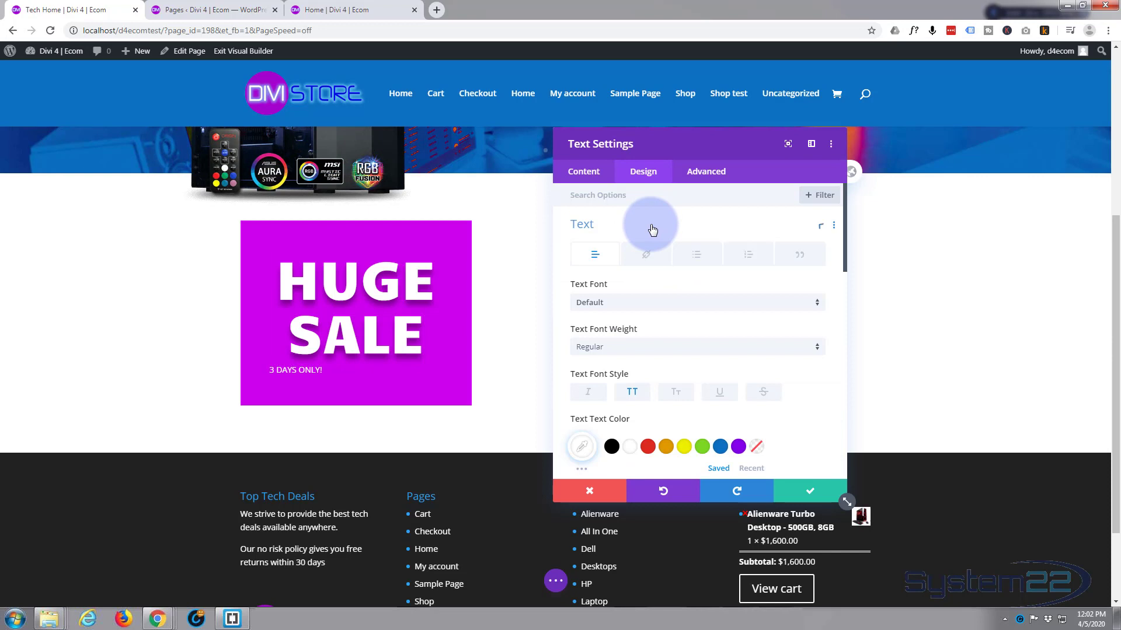
pyautogui.scroll(-2, 639, 289)
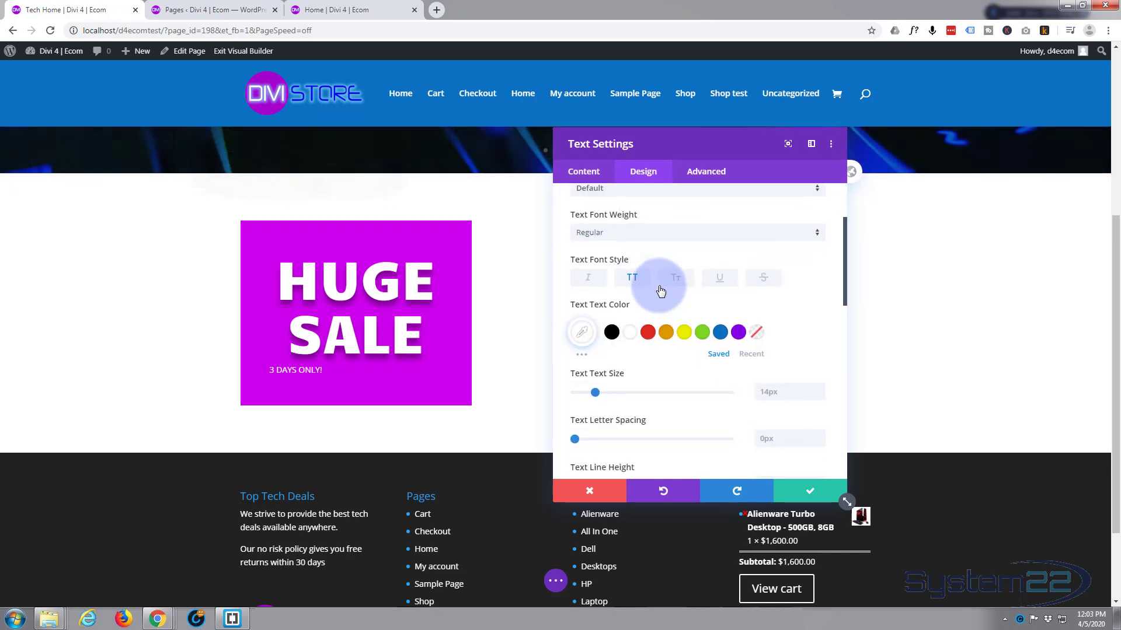
pyautogui.click(631, 285)
# Set 3 DAYS ONLY! to 28px, centred, with the second text shadow preset
pyautogui.moveTo(654, 376)
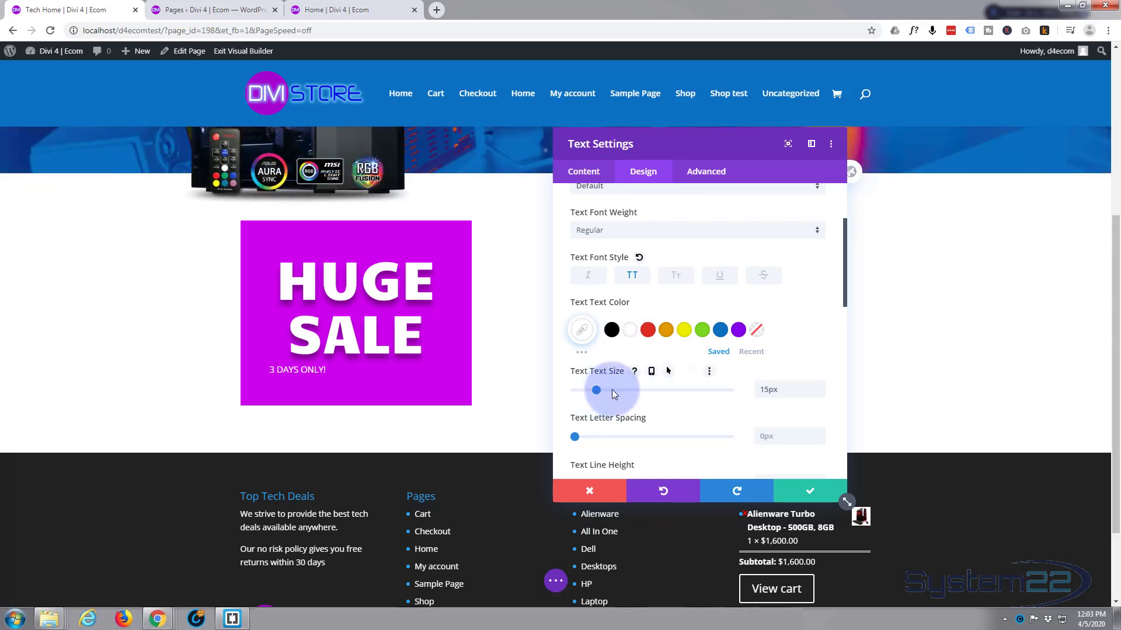
pyautogui.moveTo(611, 394); pyautogui.dragTo(618, 392)
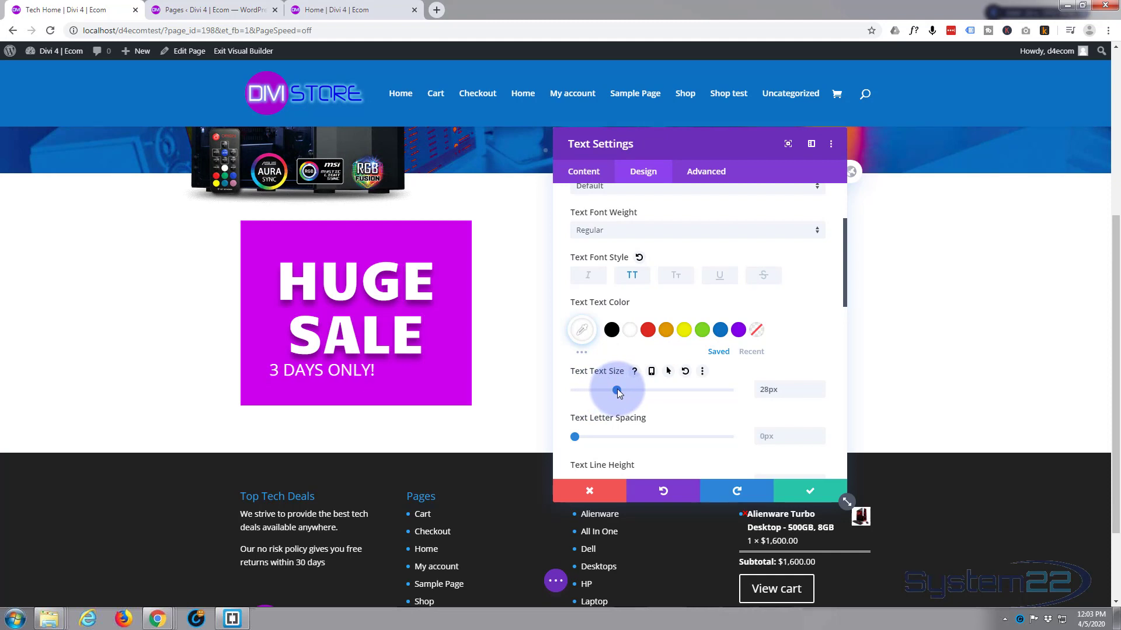
pyautogui.scroll(-2, 657, 367)
pyautogui.scroll(-2, 660, 368)
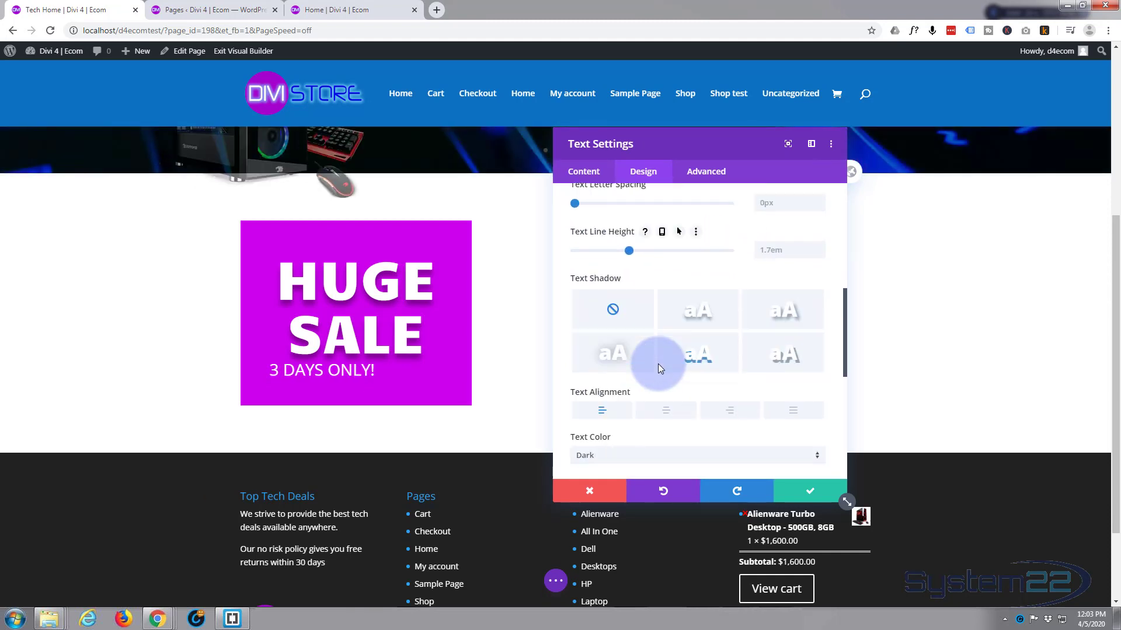
pyautogui.click(673, 414)
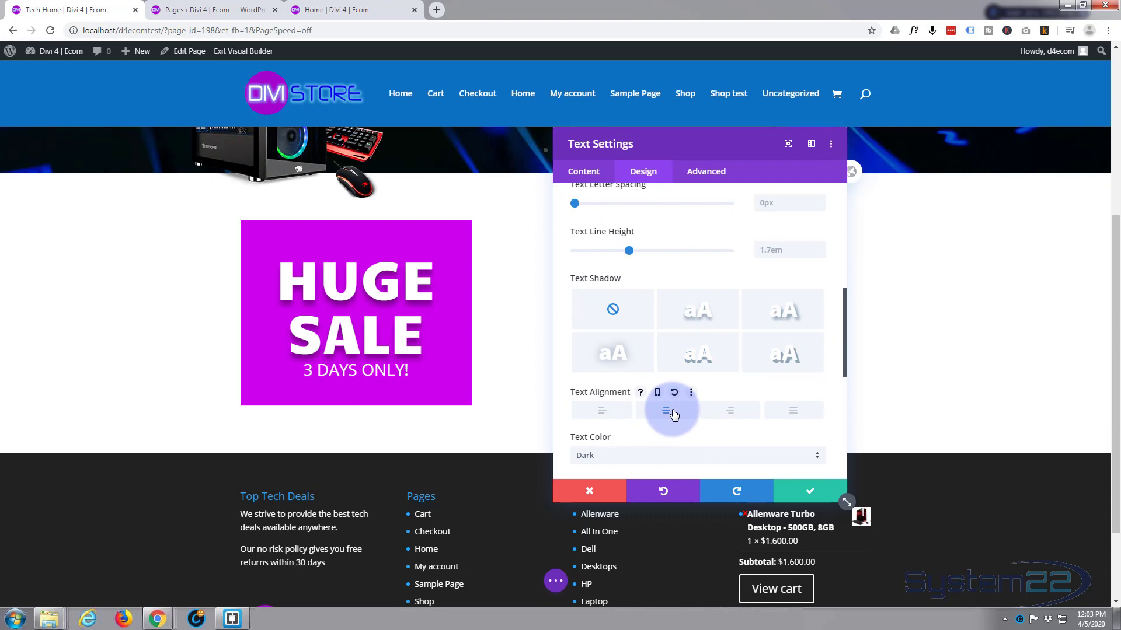
pyautogui.click(703, 315)
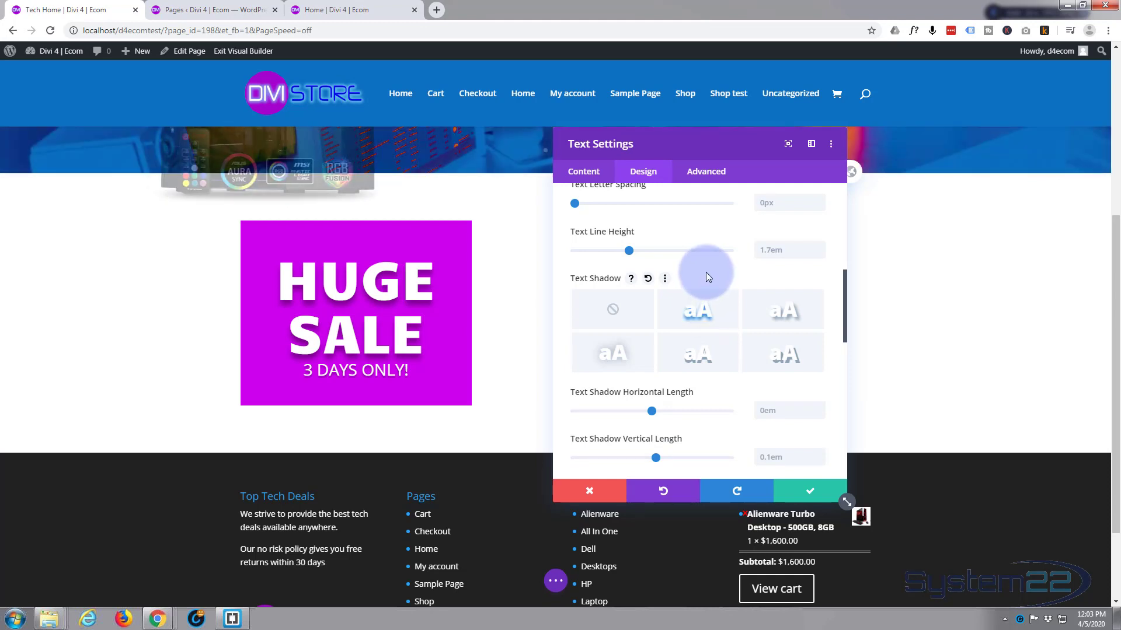
pyautogui.scroll(-4, 706, 272)
pyautogui.scroll(-1, 706, 272)
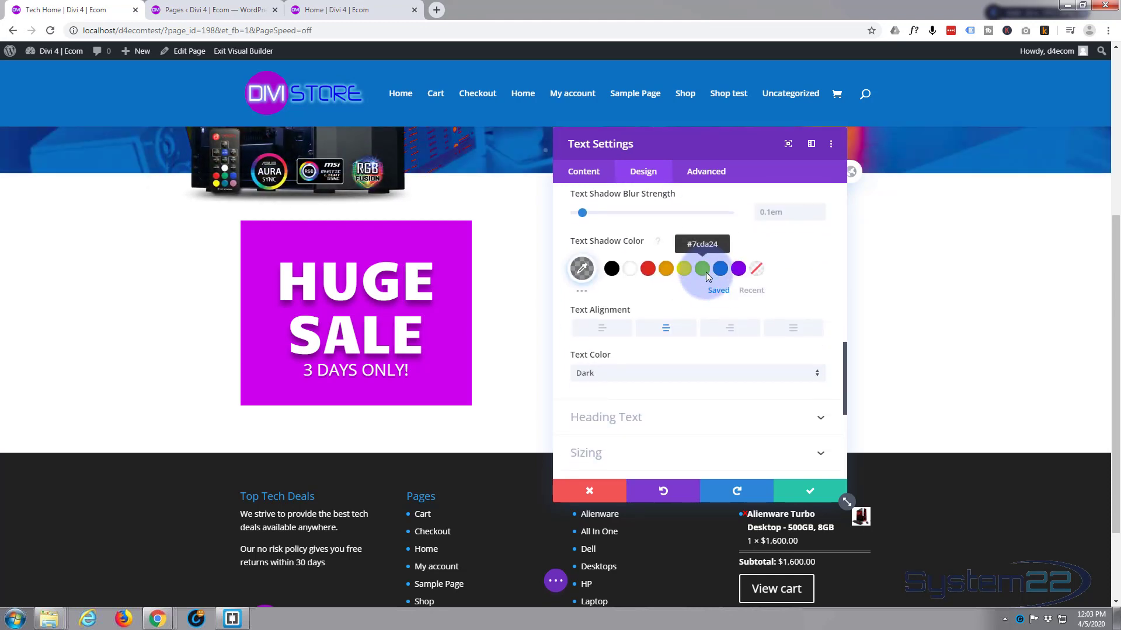
# Apply the fourth box shadow preset (12px vertical, 18px blur) beneath the sale box
pyautogui.scroll(-2, 706, 272)
pyautogui.scroll(-3, 708, 277)
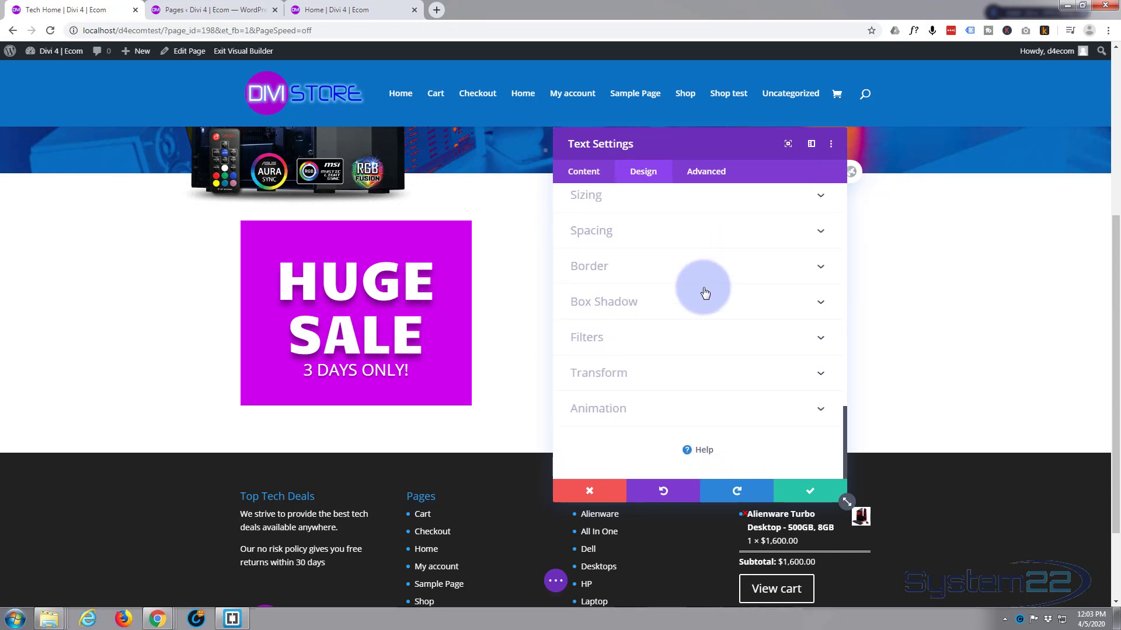
pyautogui.click(704, 297)
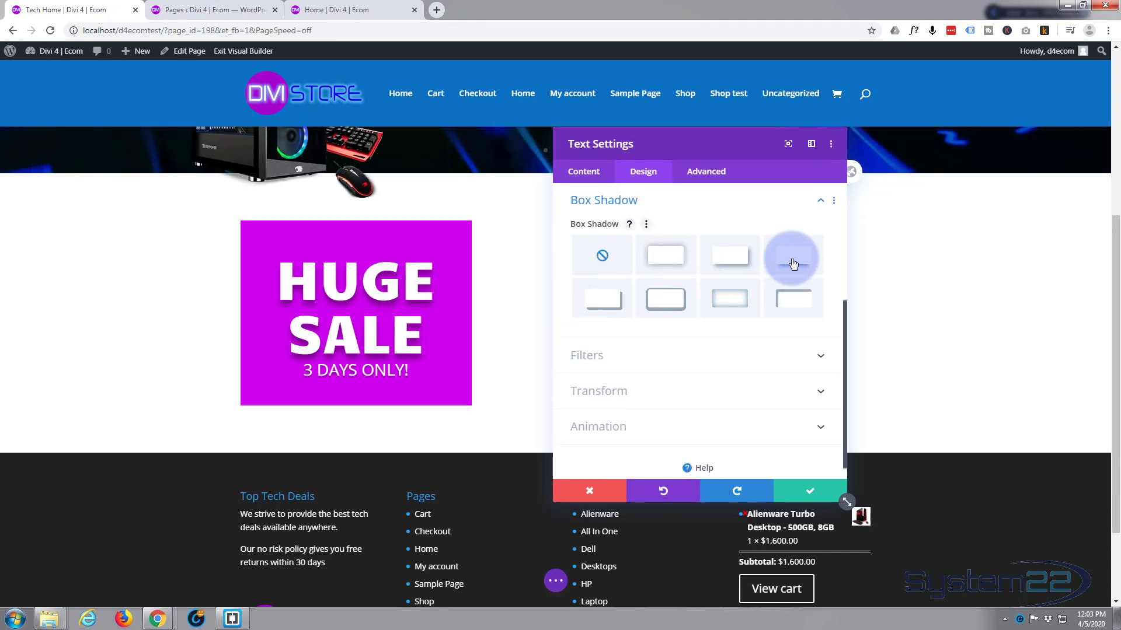
pyautogui.click(793, 265)
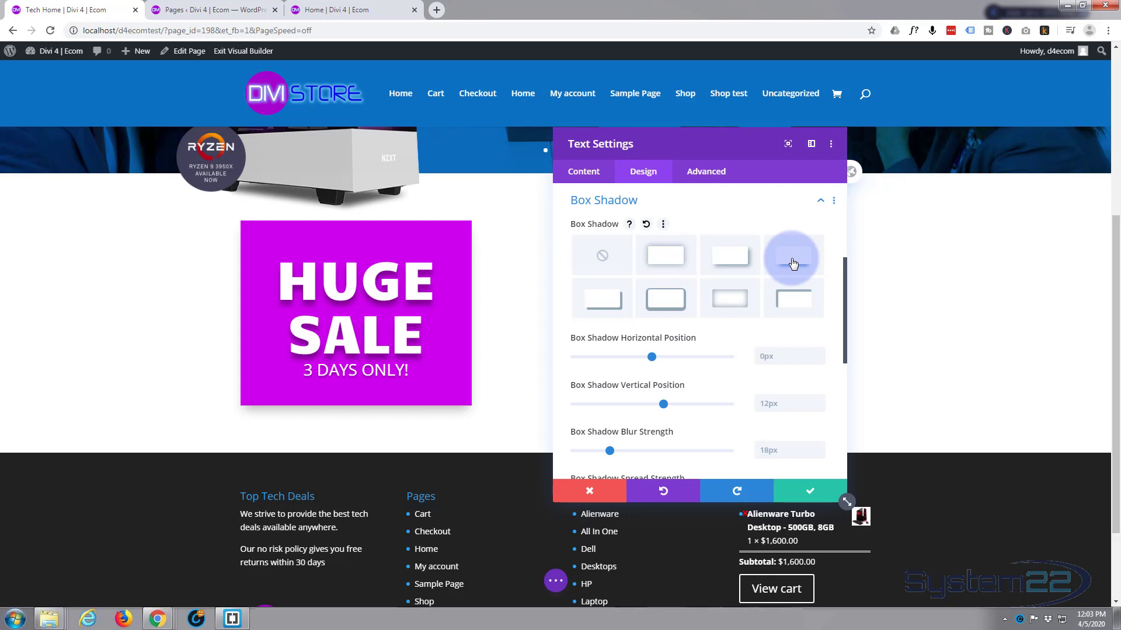
# Set the Module Link URL to the Shop test page via dynamic Page Link, same window
pyautogui.click(589, 174)
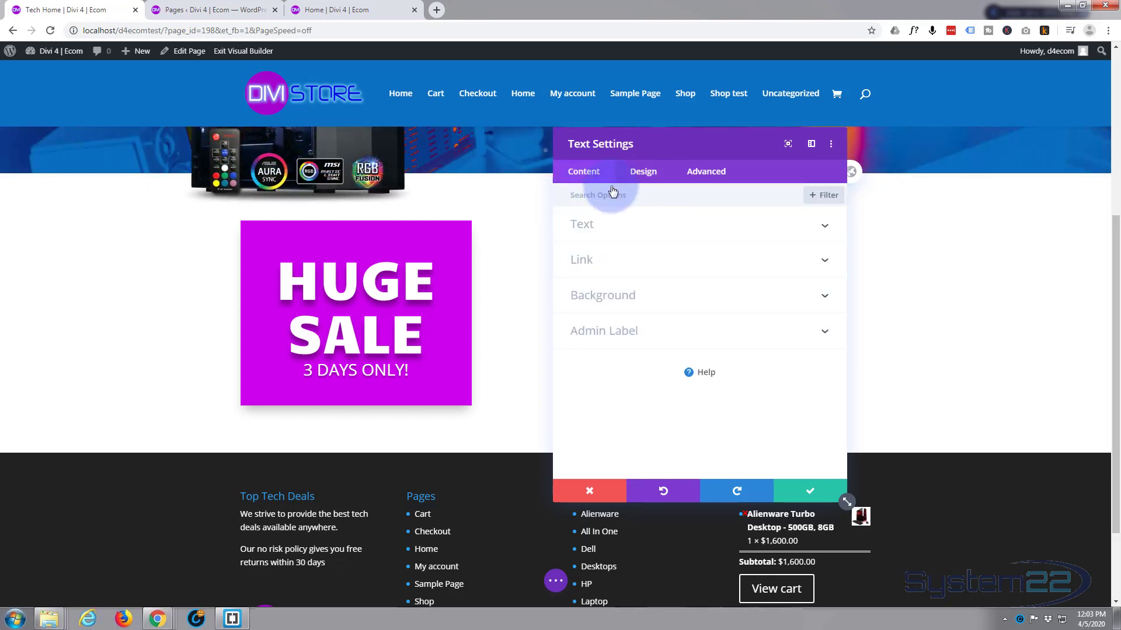
pyautogui.click(731, 286)
pyautogui.click(646, 257)
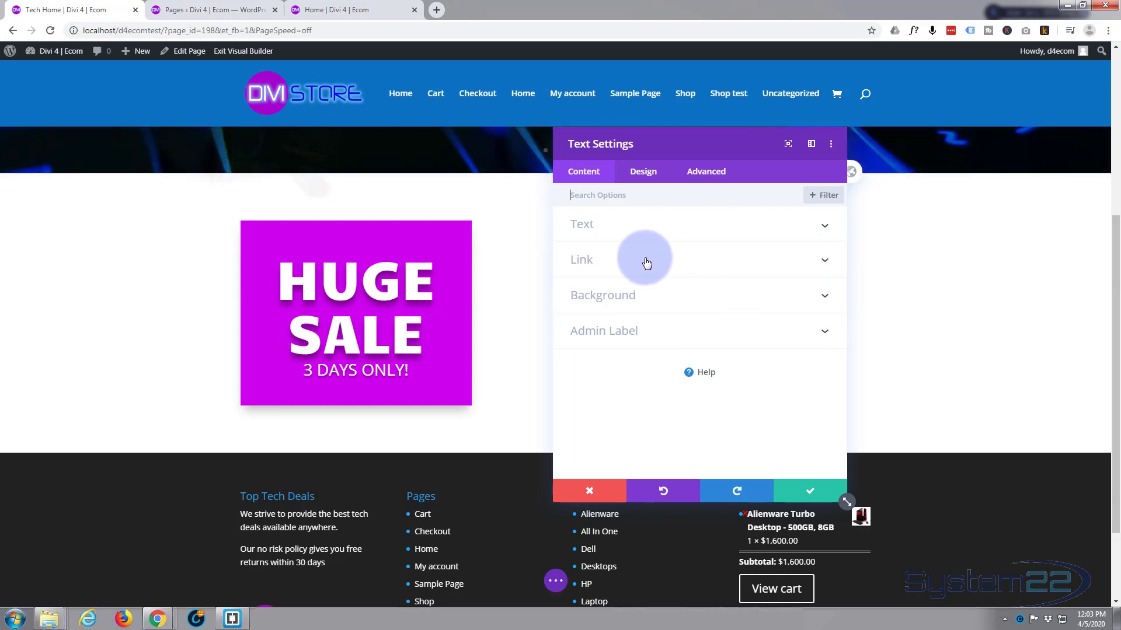
pyautogui.click(659, 281)
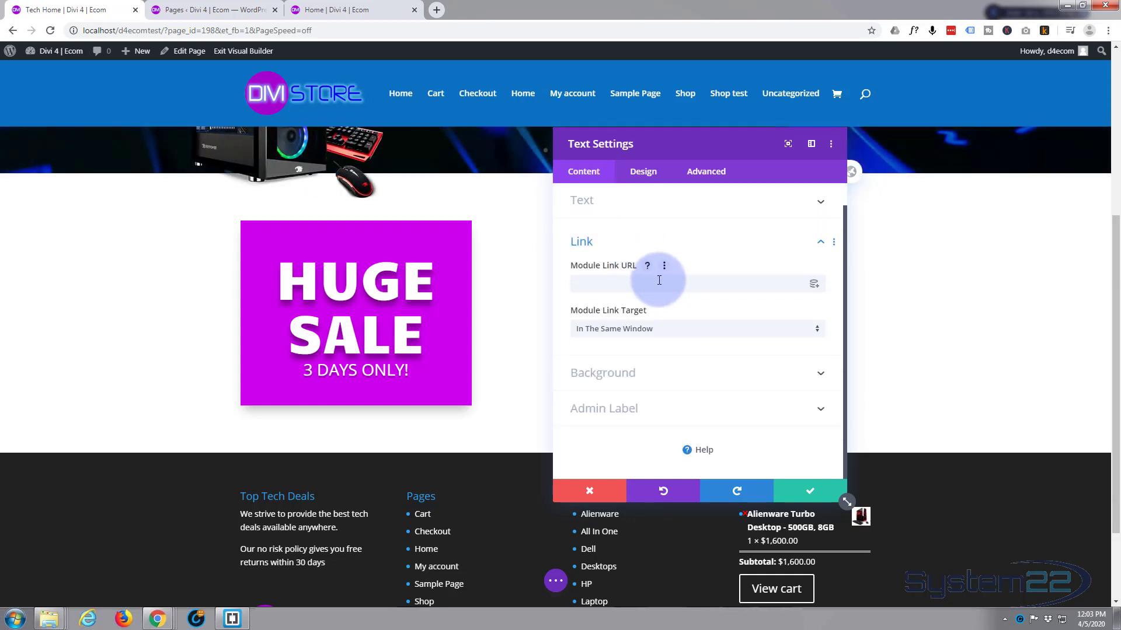
pyautogui.click(814, 286)
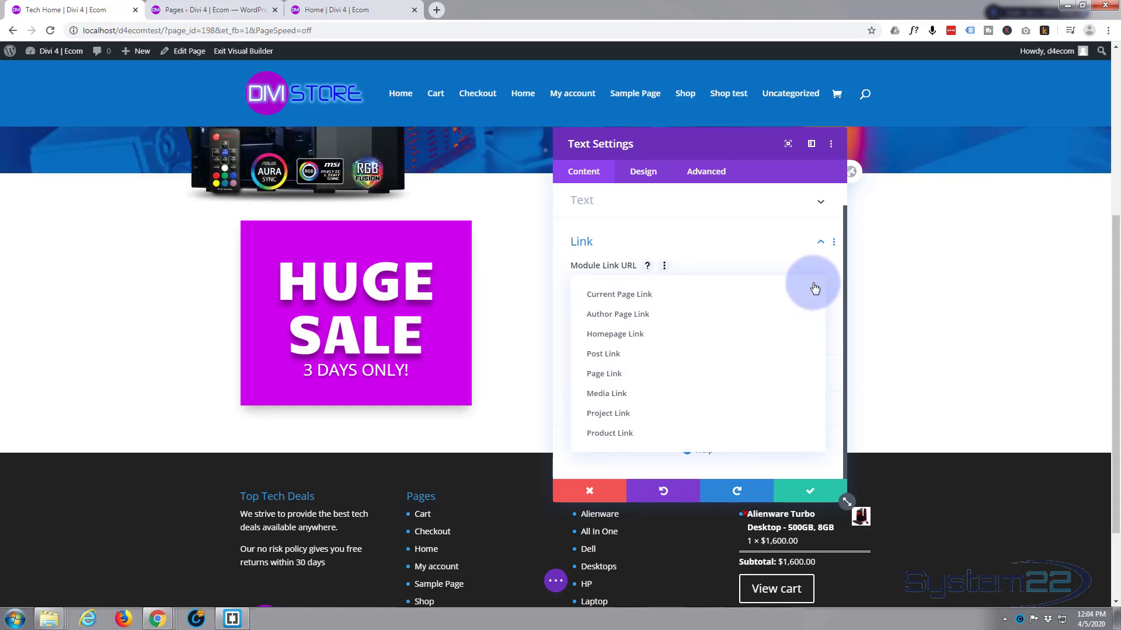
pyautogui.click(677, 376)
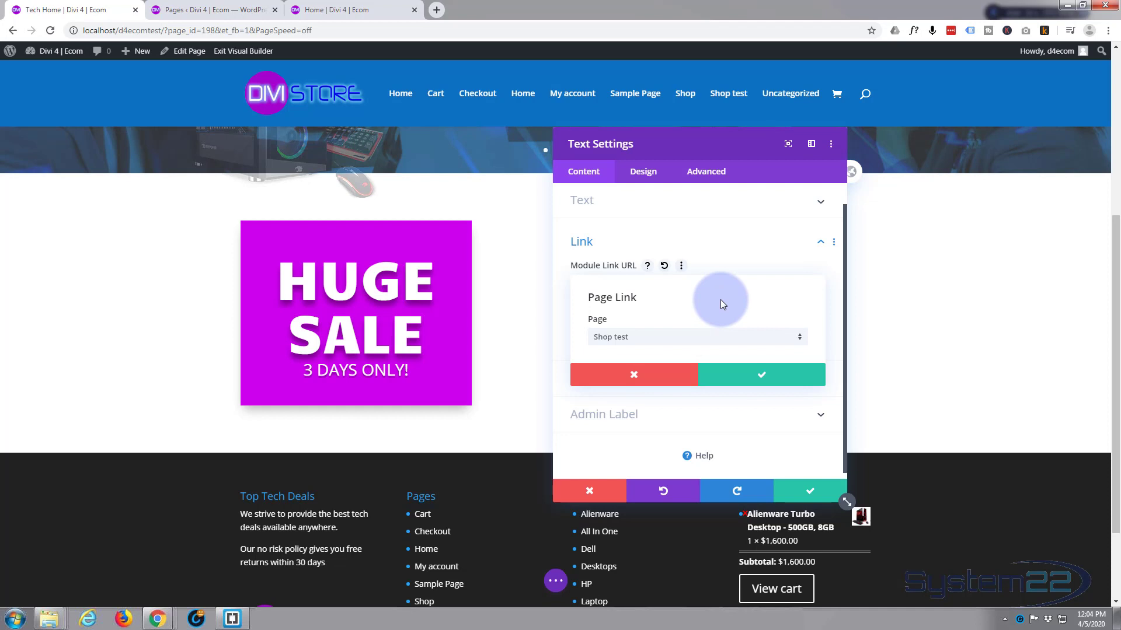
pyautogui.click(746, 338)
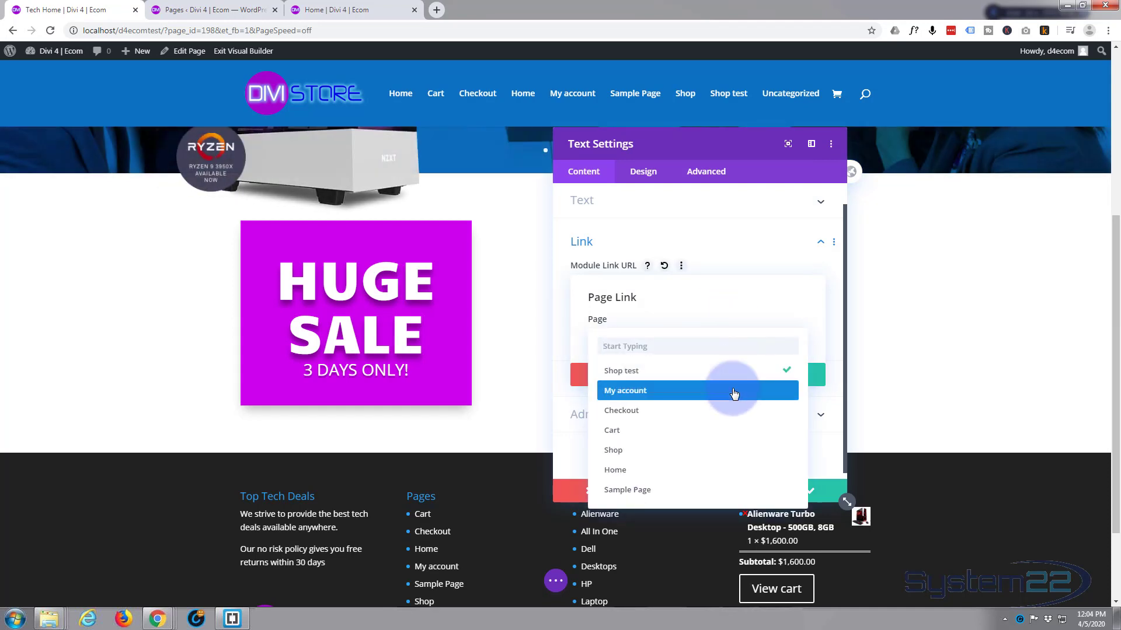
pyautogui.click(677, 375)
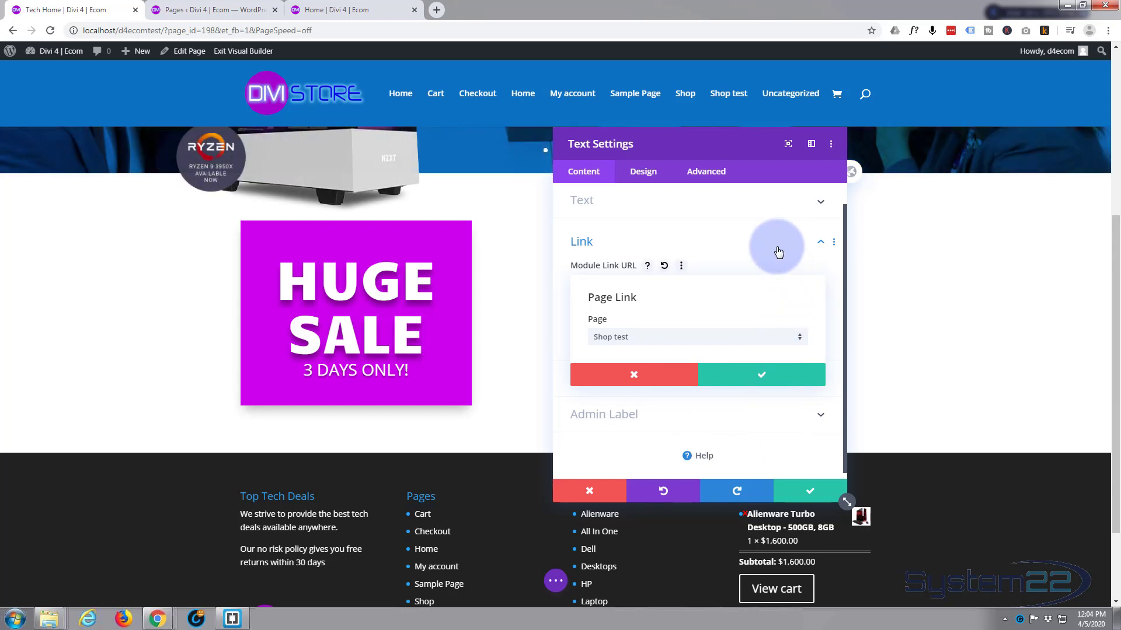
pyautogui.click(754, 441)
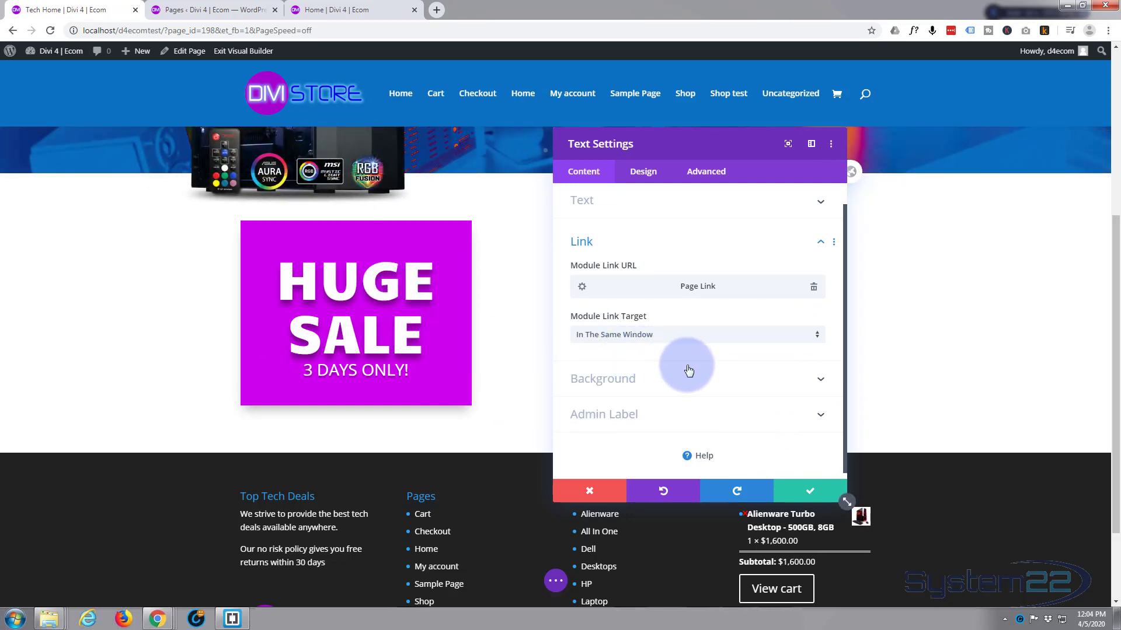
# Give the banner a blue #0c71c3 hover background while keeping its magenta normal background
pyautogui.click(702, 381)
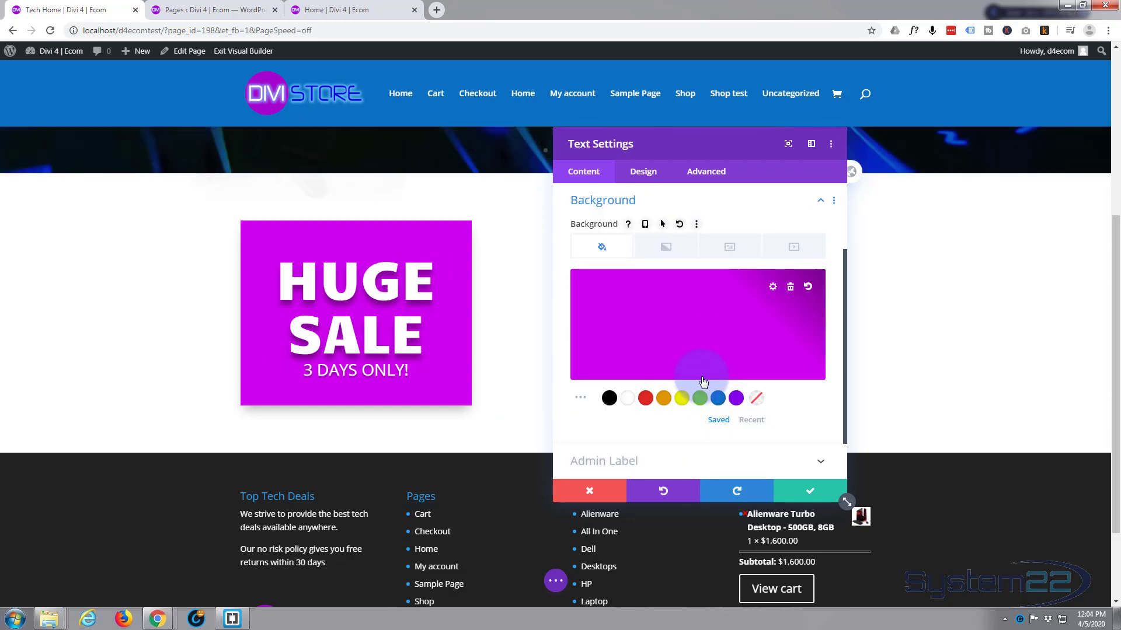
pyautogui.click(591, 255)
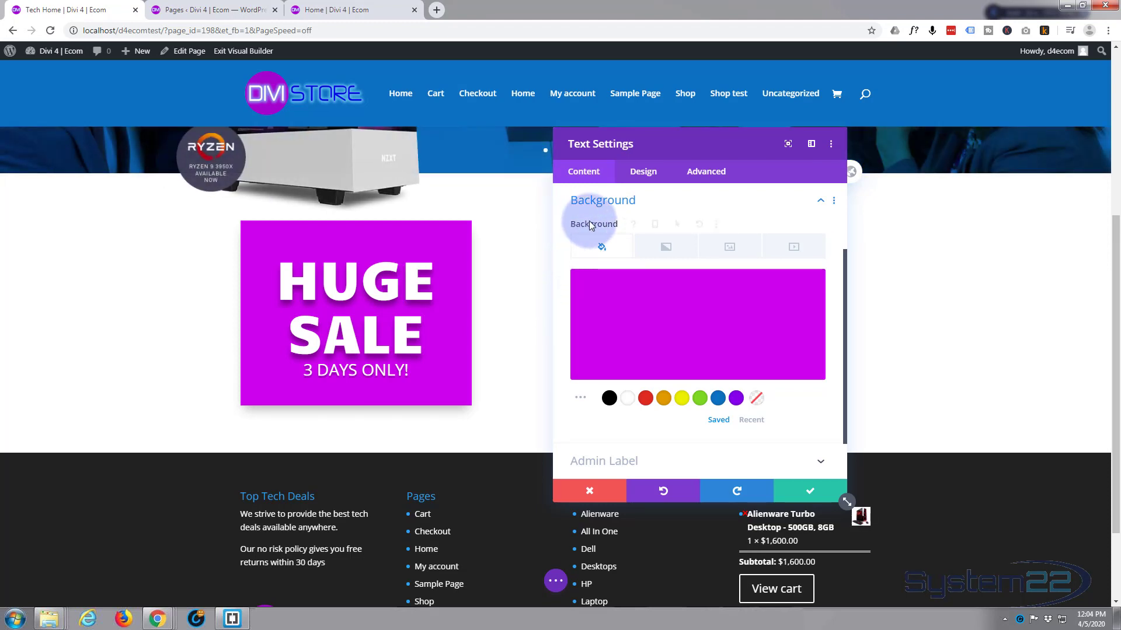
pyautogui.click(662, 226)
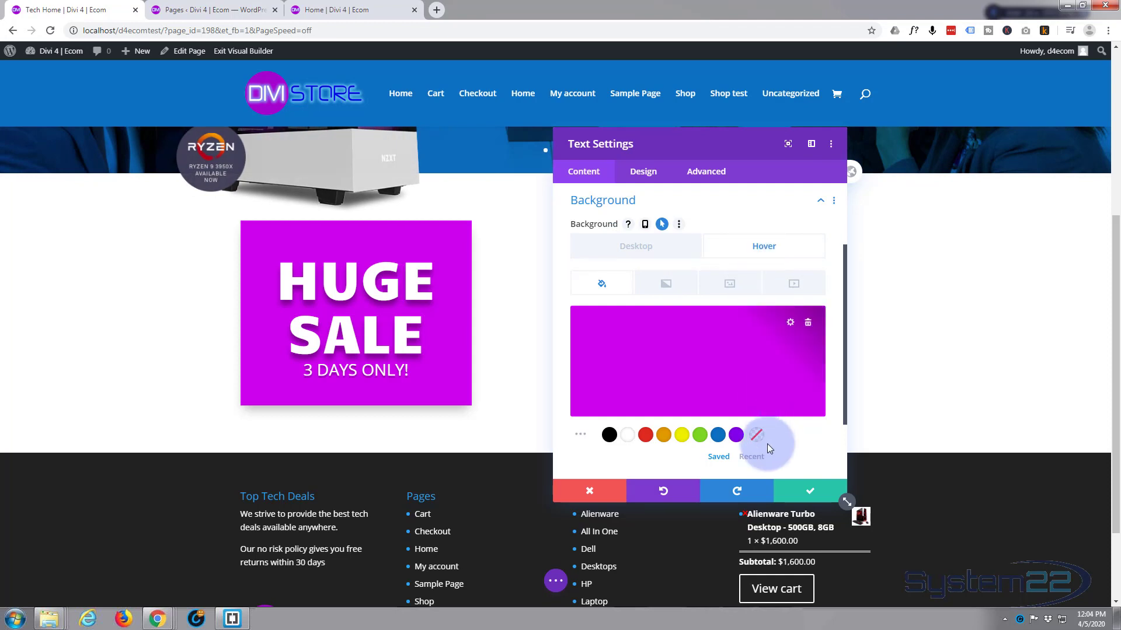
pyautogui.click(719, 436)
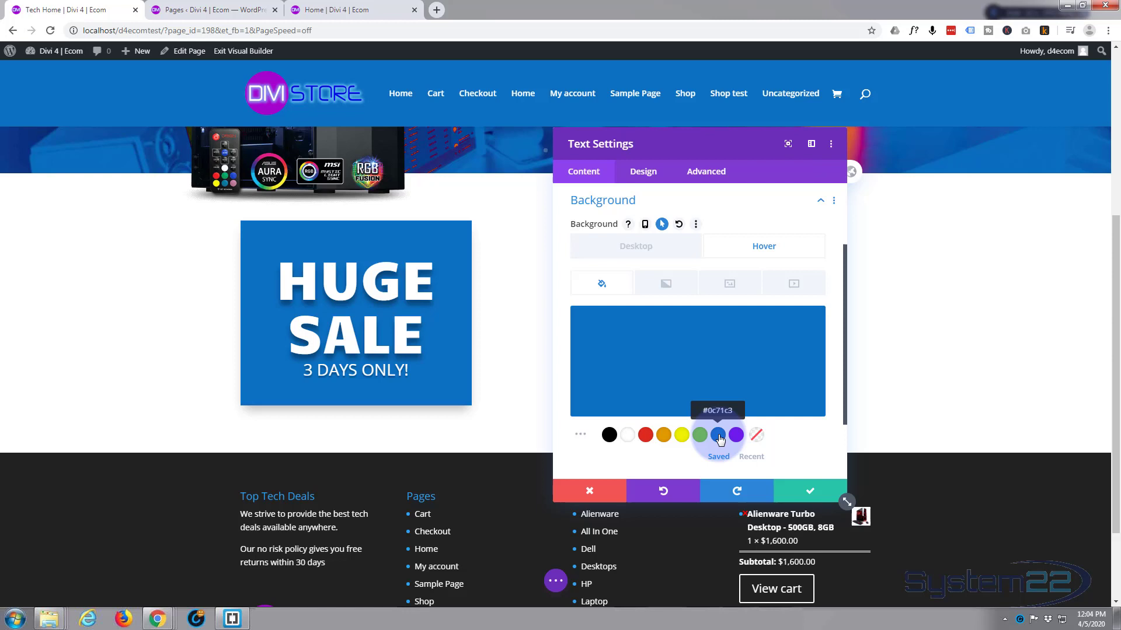
pyautogui.click(650, 245)
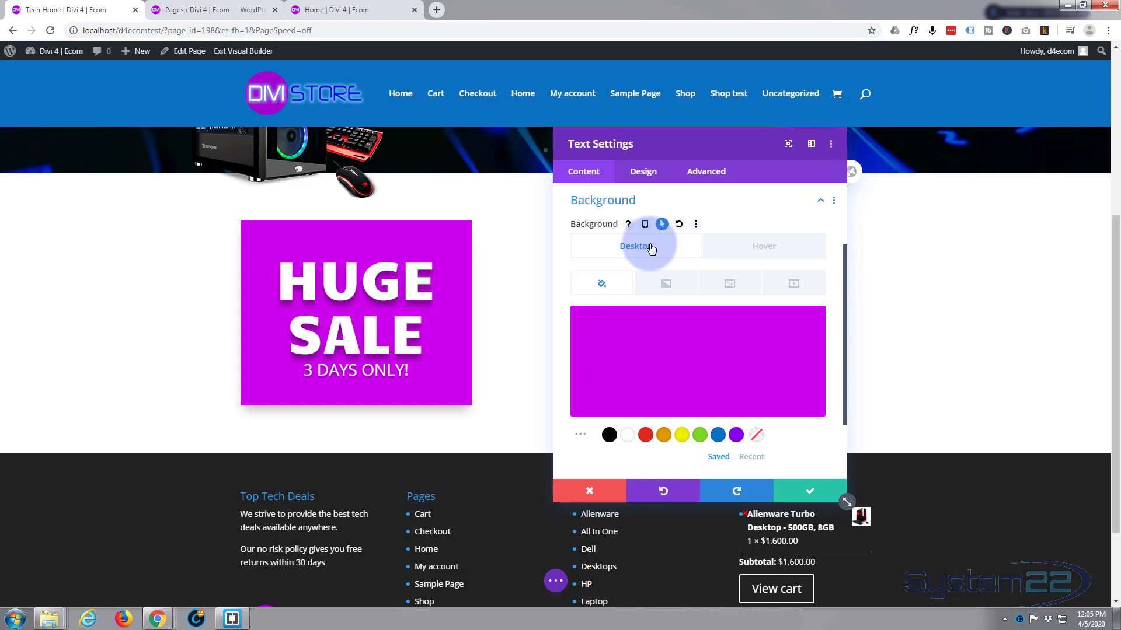
# Add a 138% hover scale transform to the banner
pyautogui.click(645, 173)
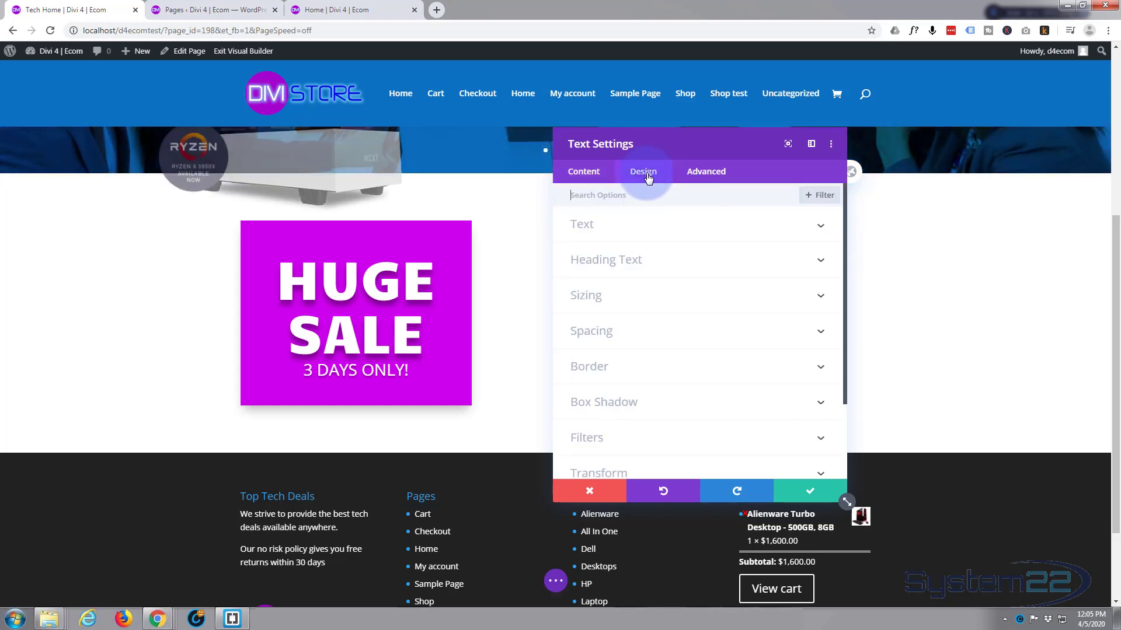
pyautogui.scroll(-3, 660, 222)
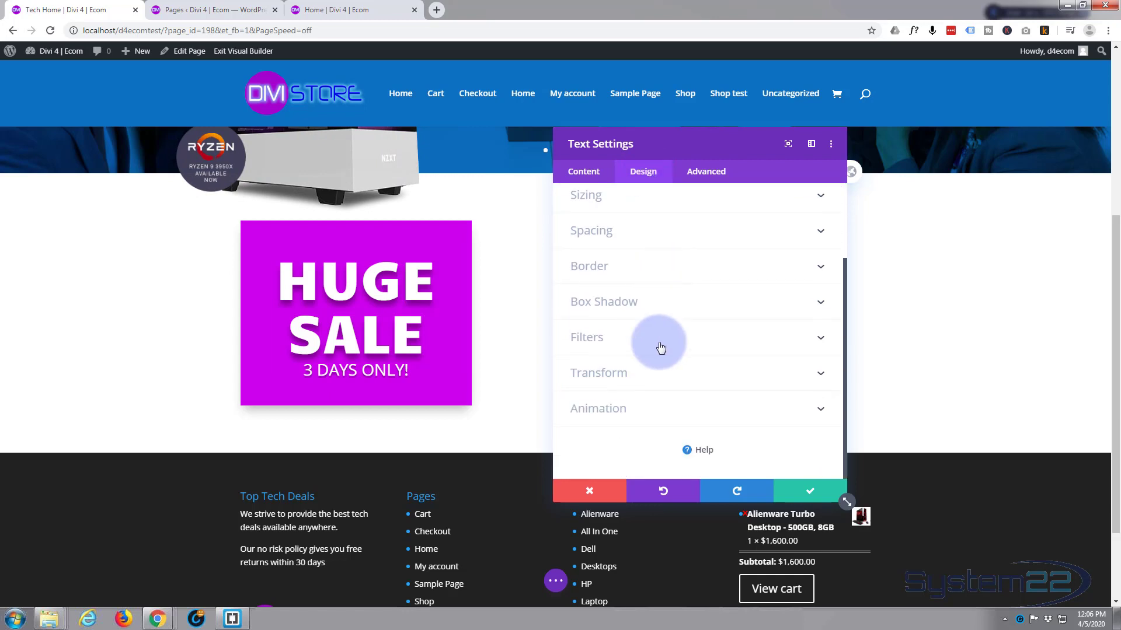
pyautogui.click(659, 377)
pyautogui.scroll(-1, 660, 383)
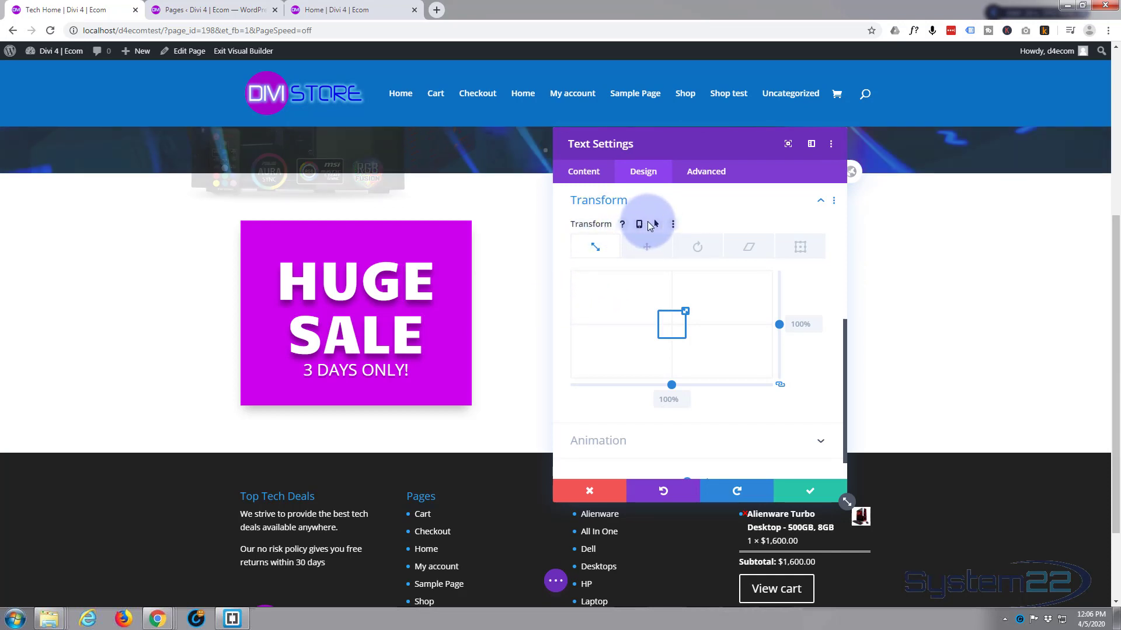
pyautogui.click(653, 224)
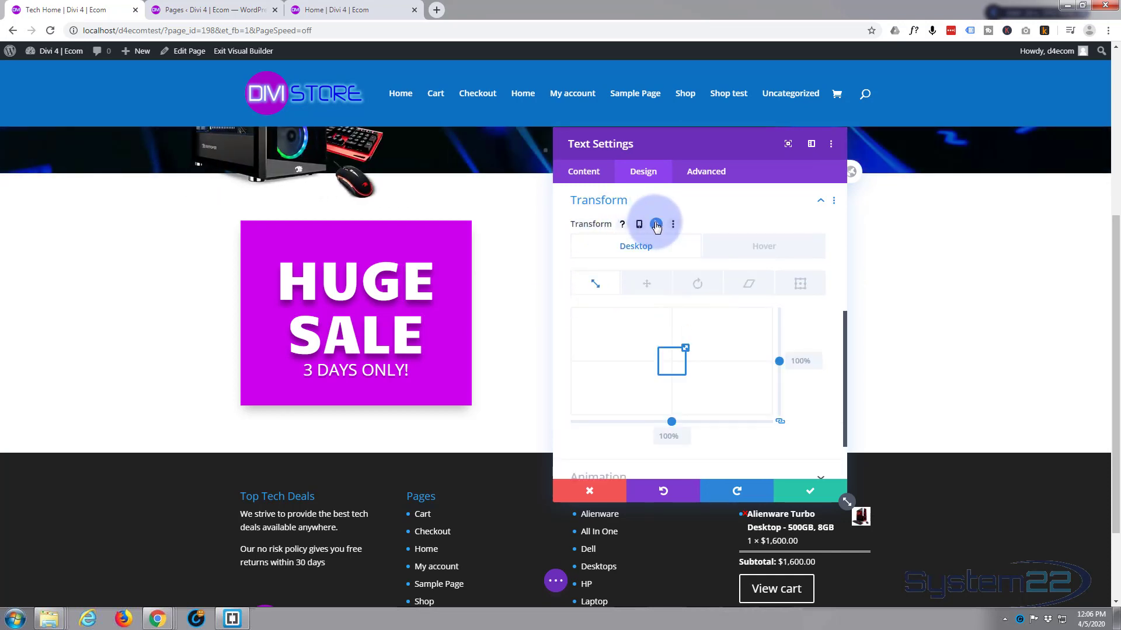
pyautogui.click(764, 247)
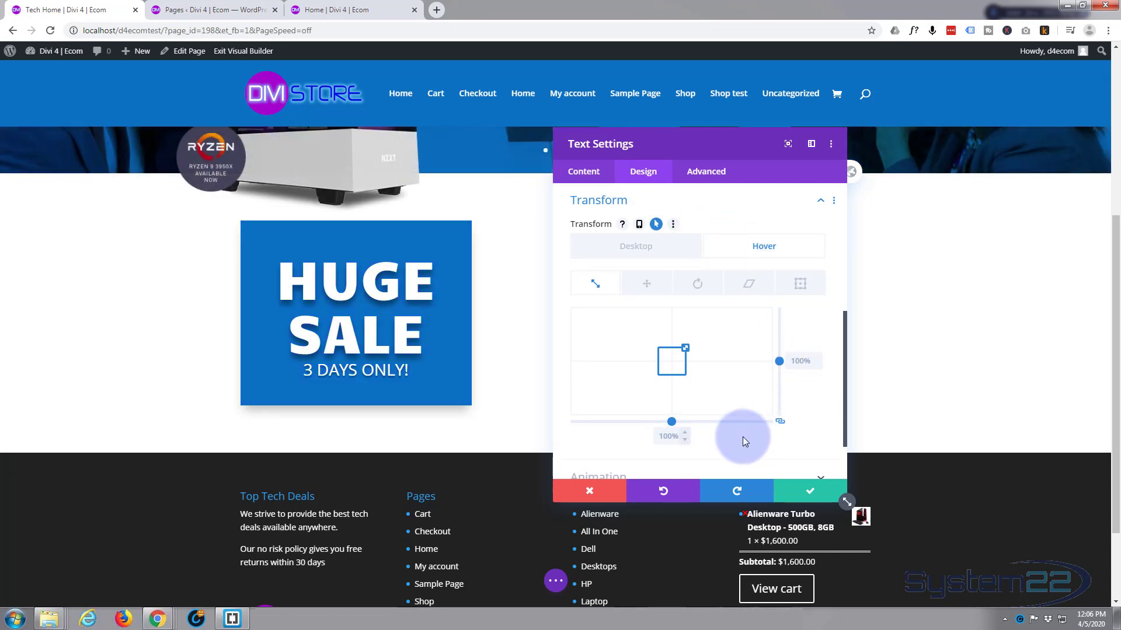
pyautogui.moveTo(780, 360); pyautogui.dragTo(781, 355)
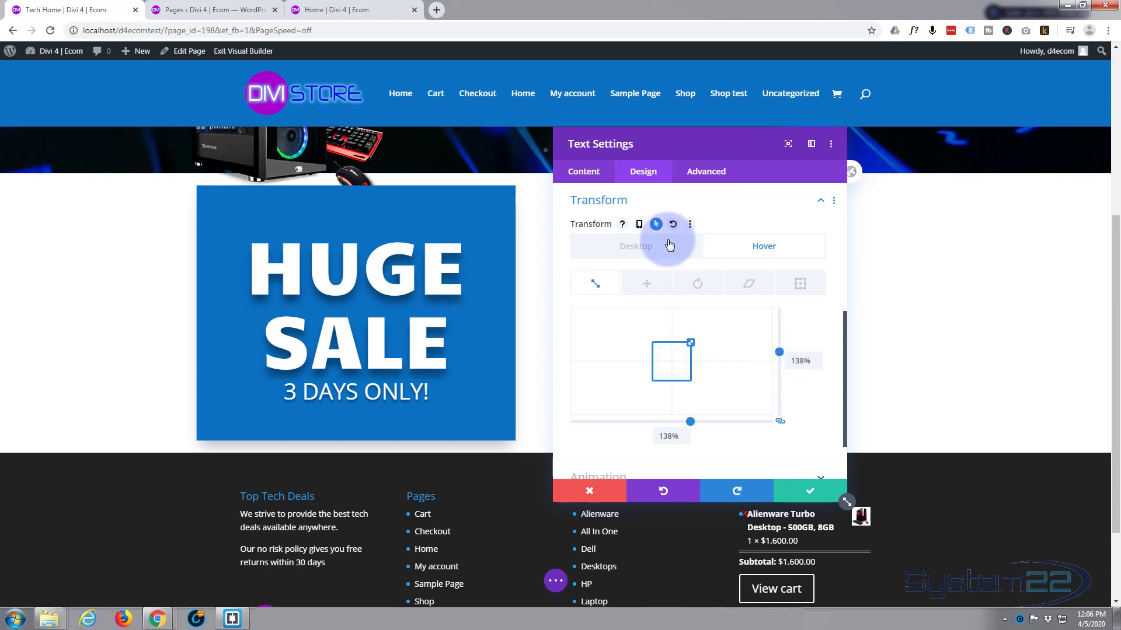
# Raise the banner's transition duration from 300ms to 1000ms
pyautogui.click(703, 176)
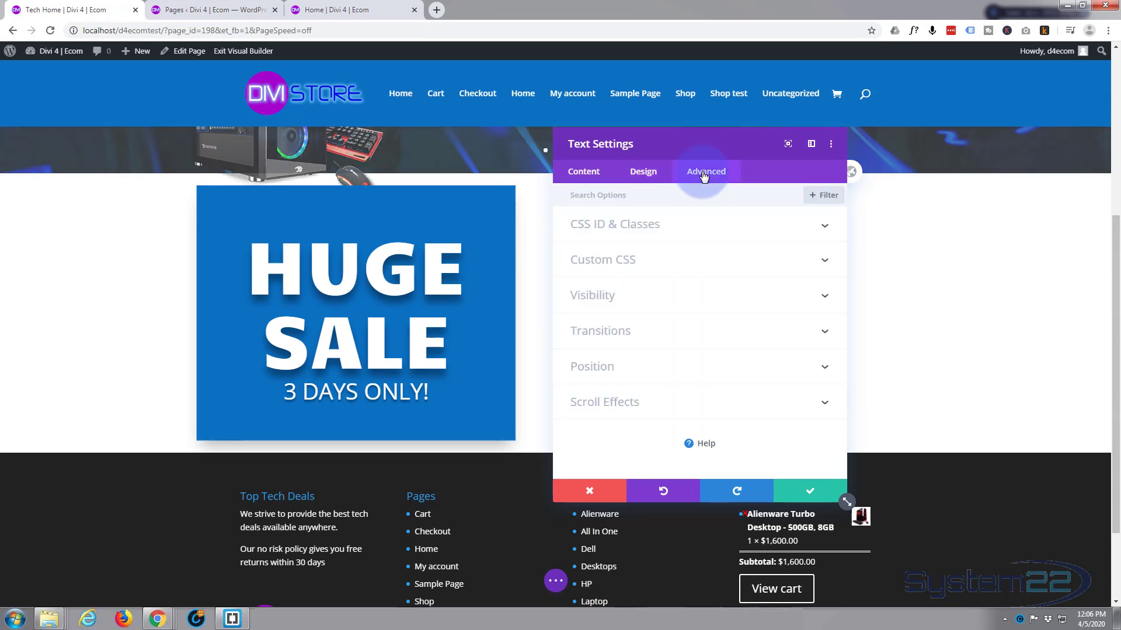
pyautogui.click(689, 339)
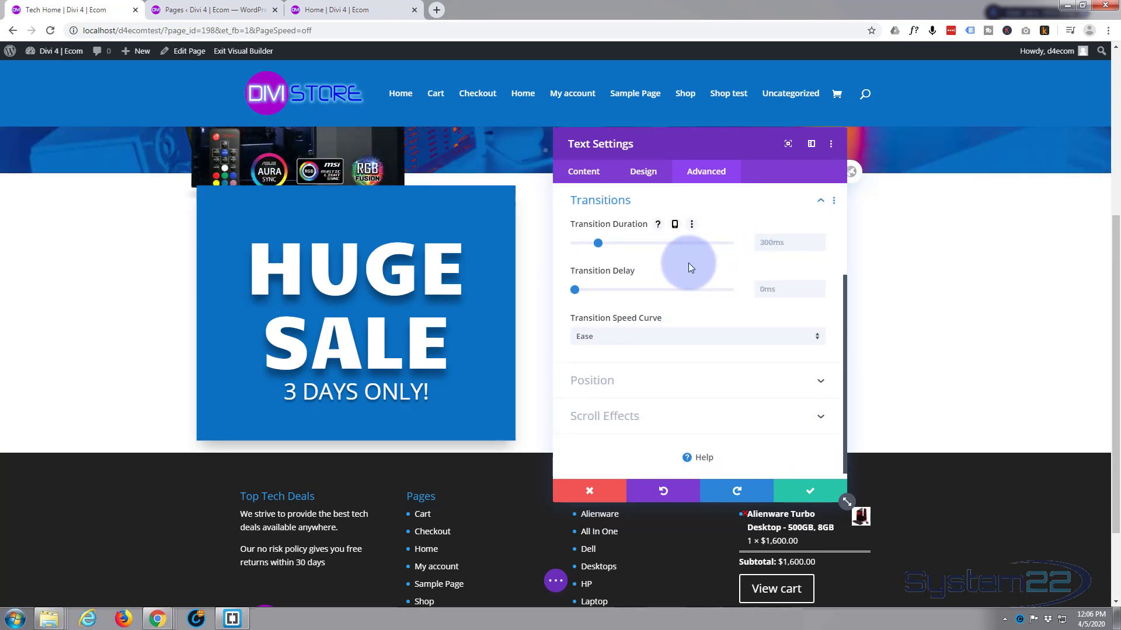
pyautogui.moveTo(598, 244); pyautogui.dragTo(657, 246)
pyautogui.click(765, 241)
pyautogui.click(779, 241)
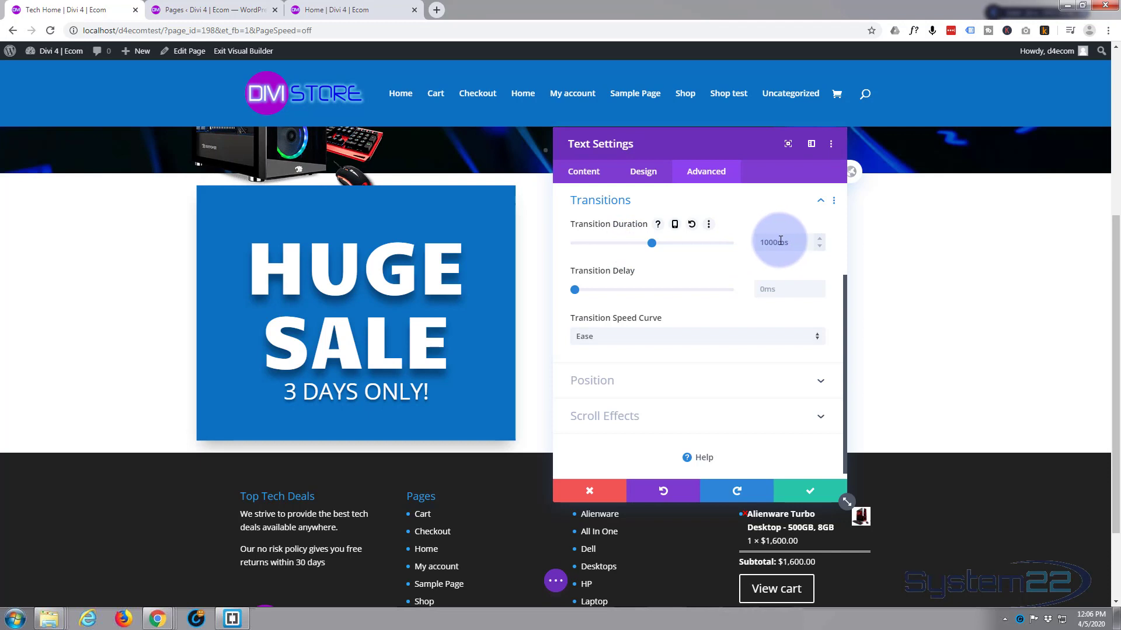
pyautogui.click(624, 251)
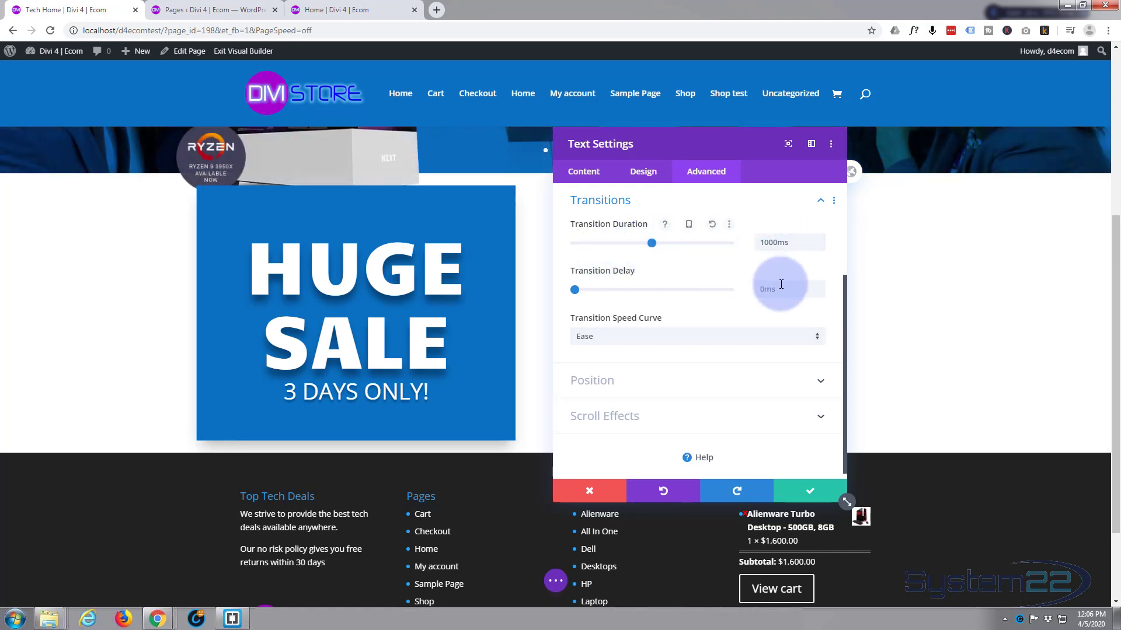
# Save the text module settings and exit the Visual Builder to view the live Tech Home page
pyautogui.click(816, 495)
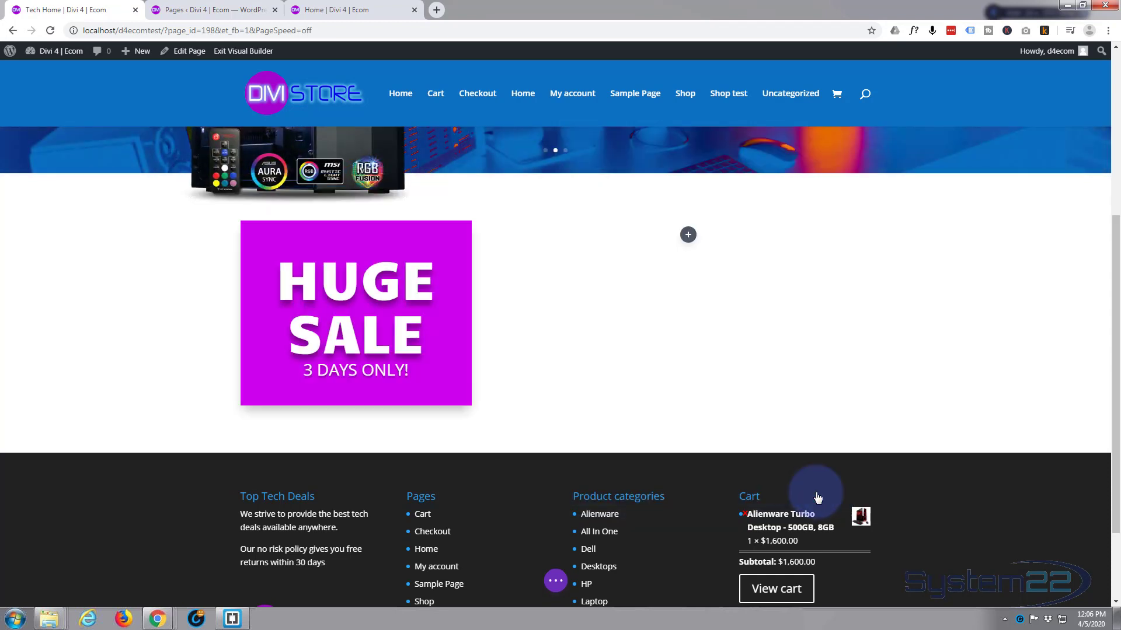
pyautogui.click(557, 583)
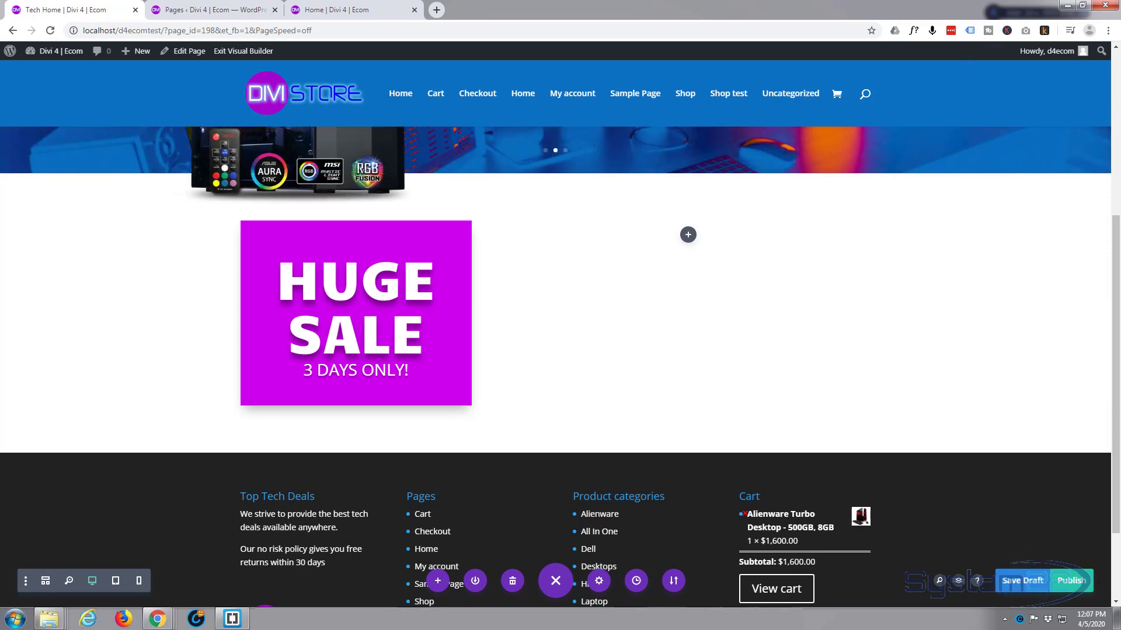
pyautogui.click(267, 52)
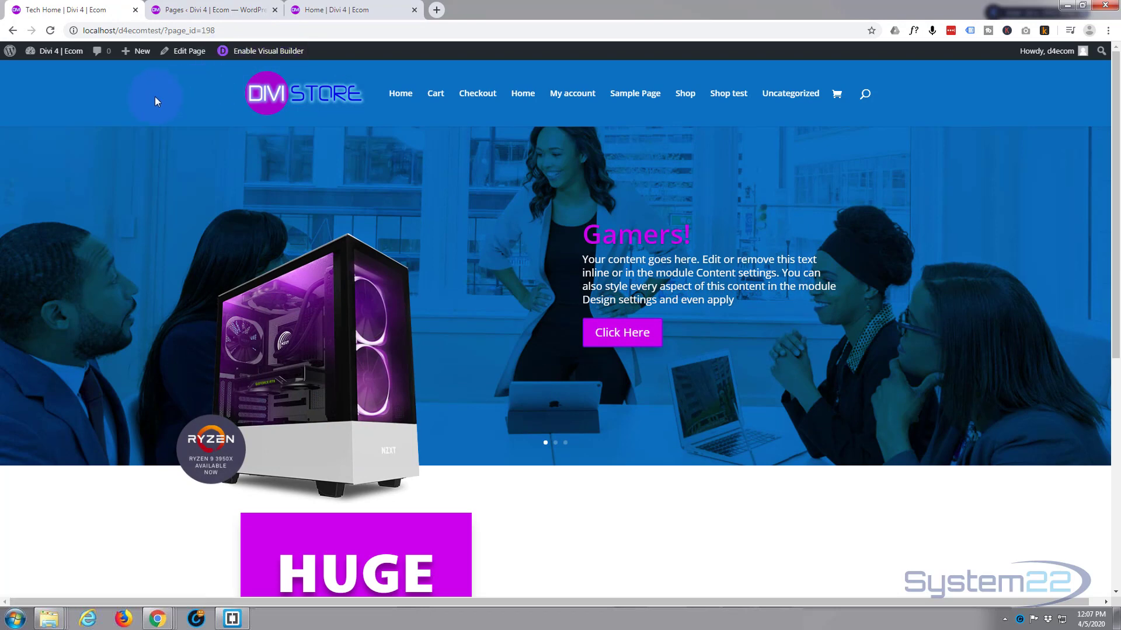
pyautogui.scroll(-4, 152, 97)
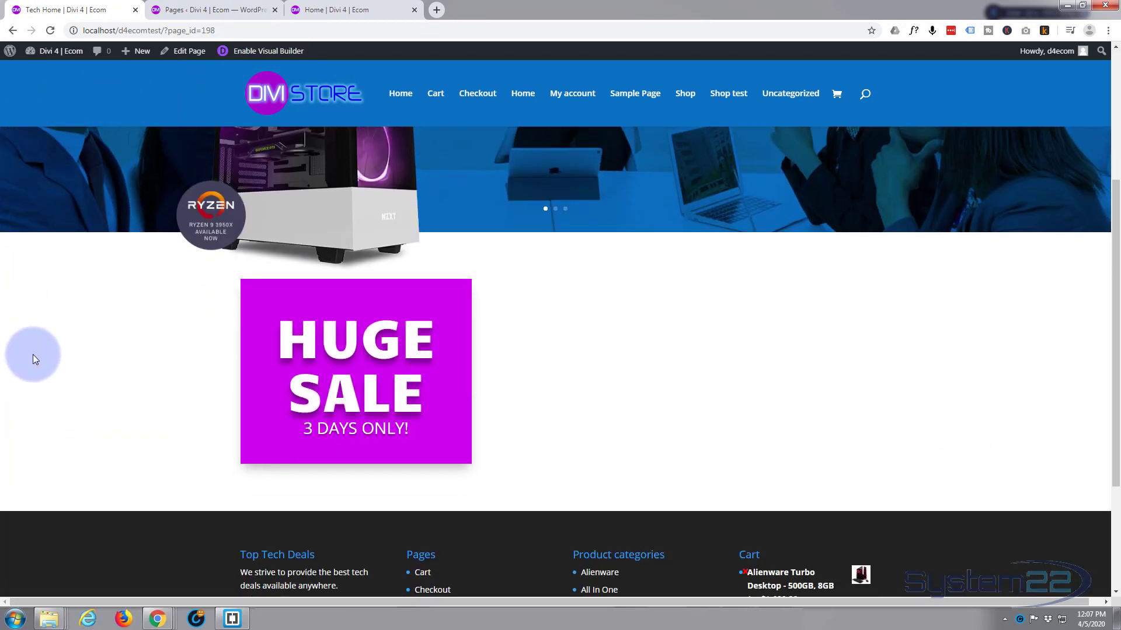
pyautogui.click(321, 362)
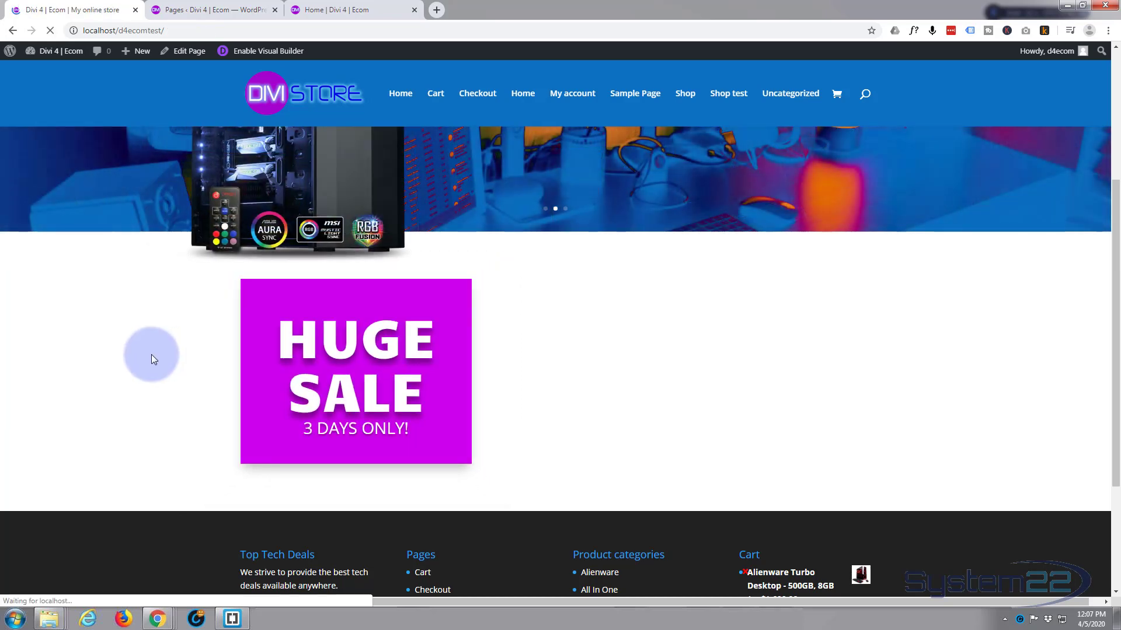
pyautogui.scroll(-10, 152, 356)
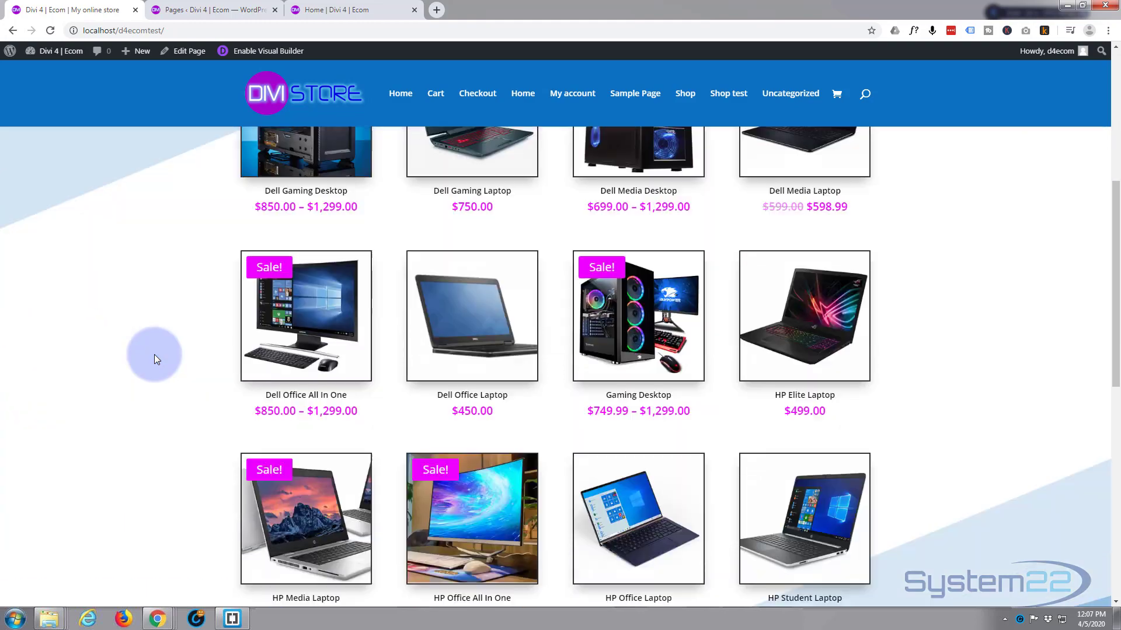
pyautogui.scroll(10, 153, 356)
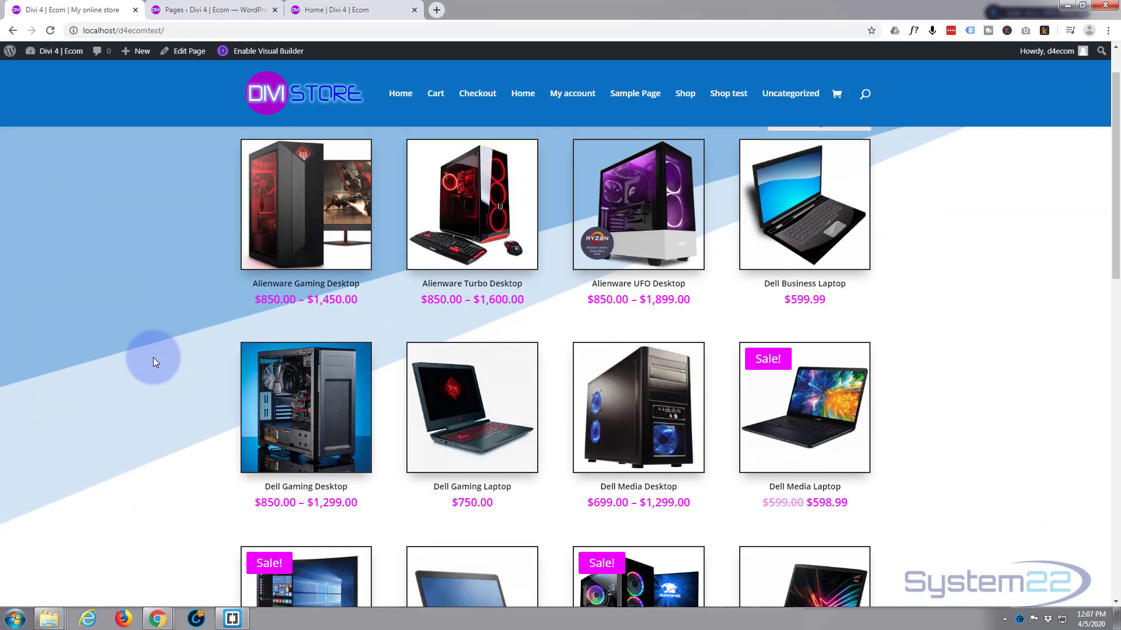
pyautogui.hotkey('alt', 'Left')
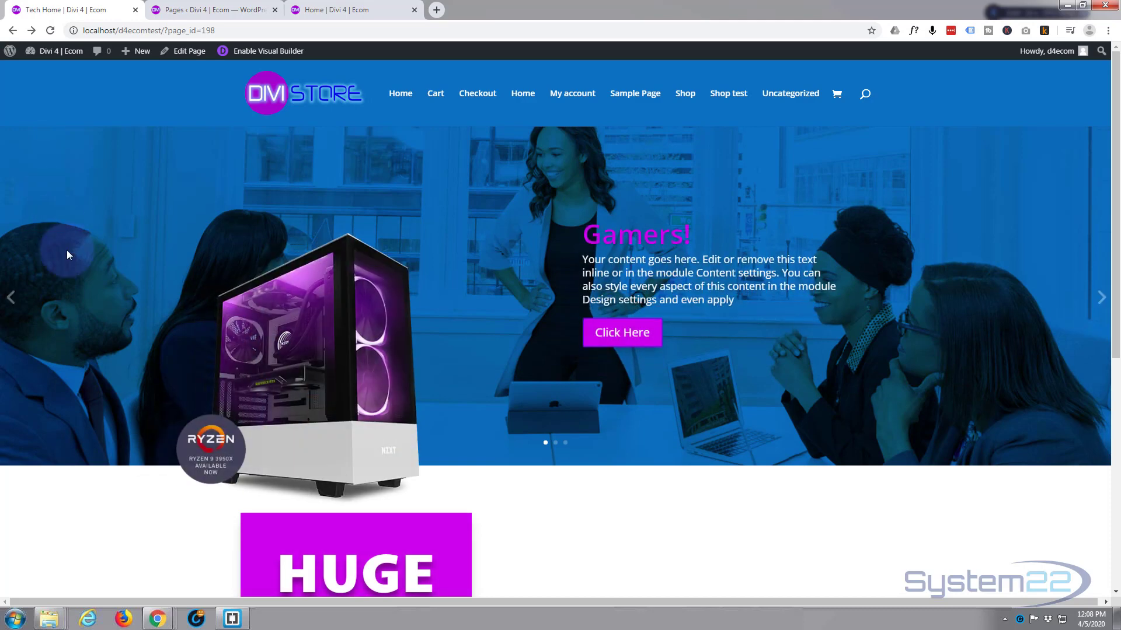
pyautogui.scroll(-4, 89, 273)
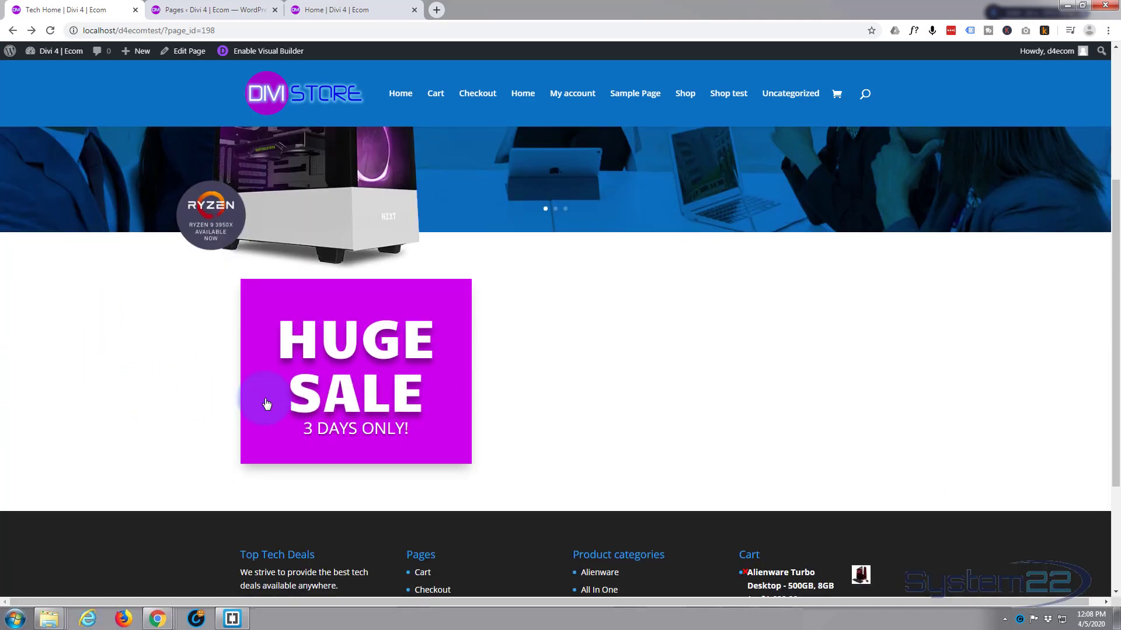